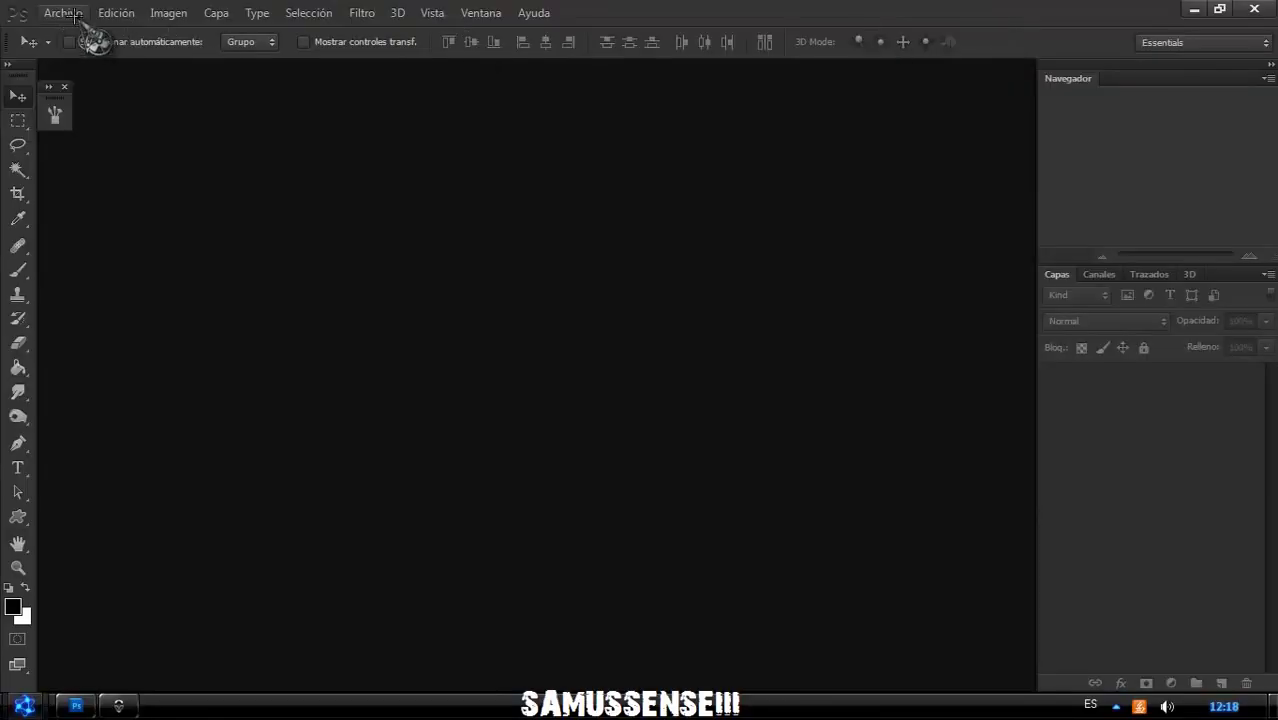
Open the New document dialog for a 1366 × 768 px, 72 ppi transparent canvas.
click(63, 12)
click(77, 26)
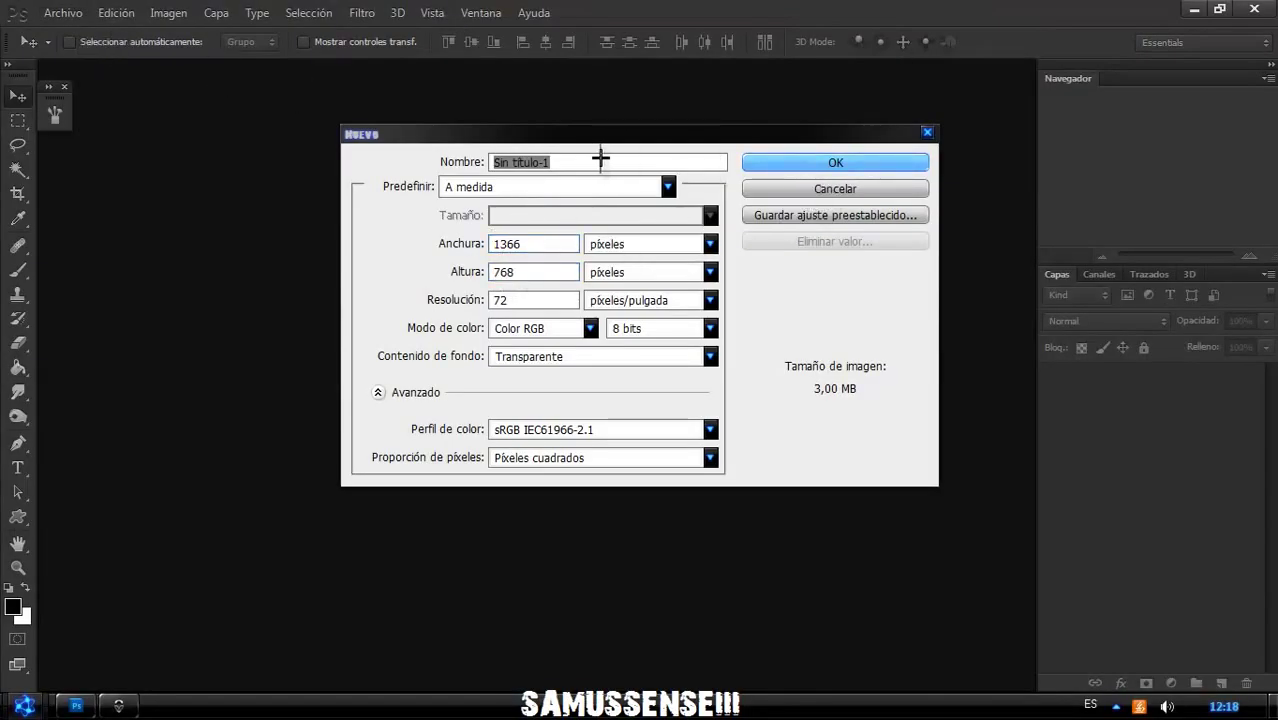
Create the document SS and place the brick building photo BG.jpg to fill its canvas.
text(SS)
key(Return)
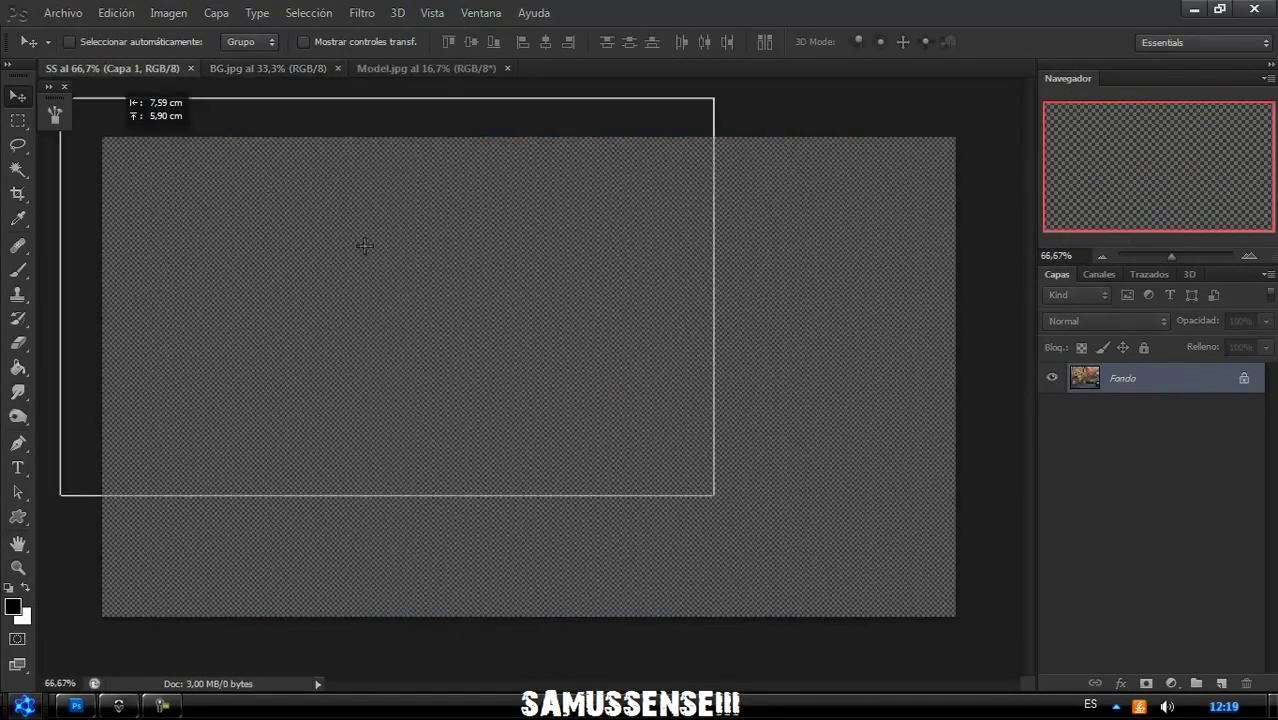
drag(245, 60, 797, 240)
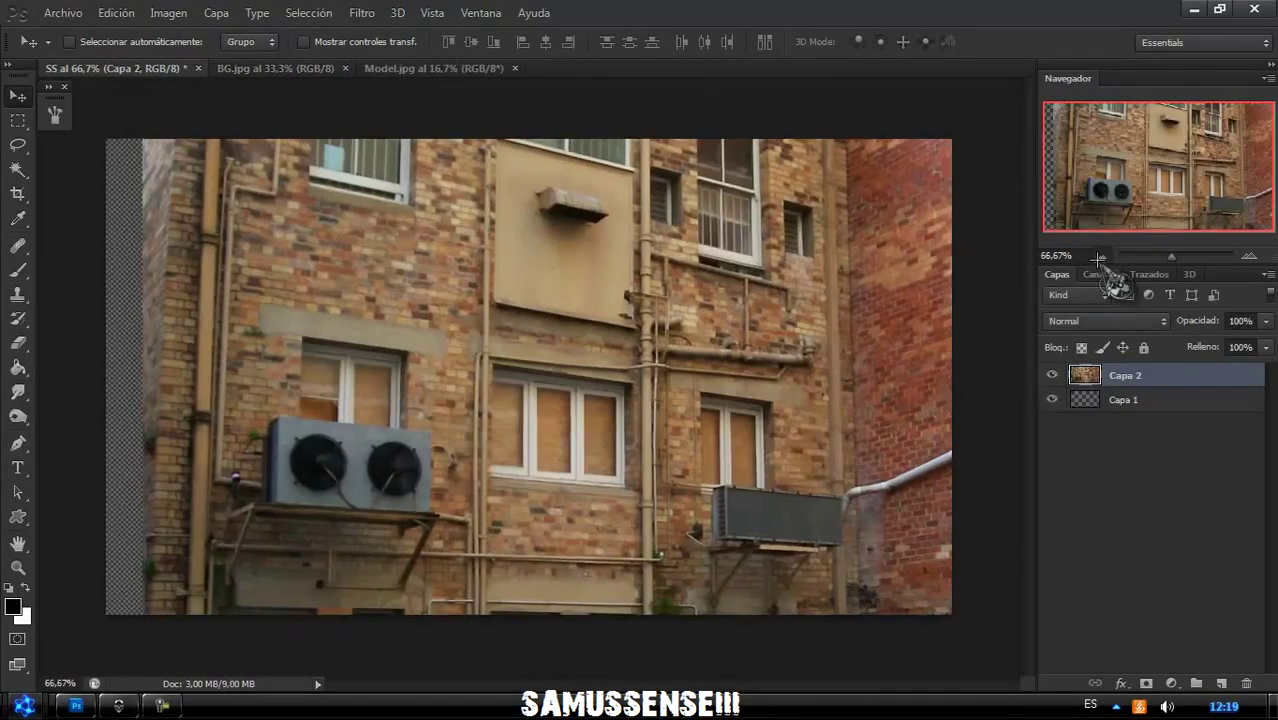
key(ctrl+minus)
key(ctrl+minus)
drag(663, 309, 566, 357)
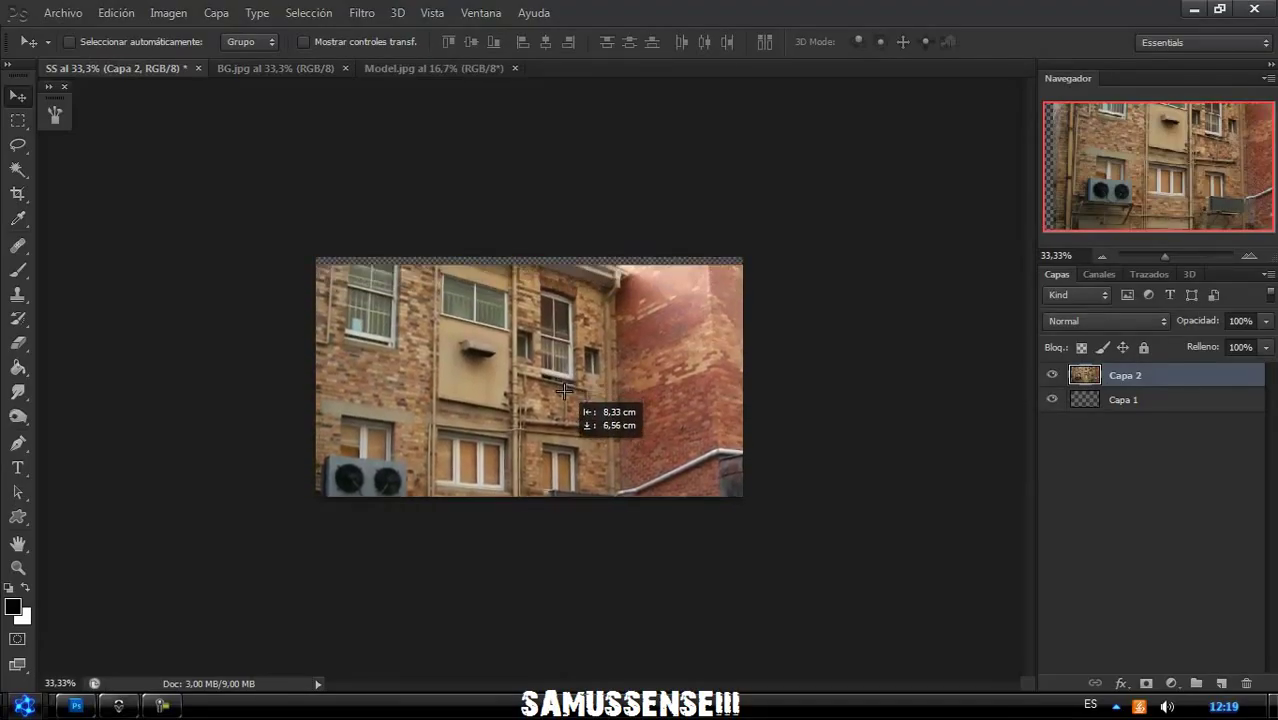
drag(566, 357, 566, 352)
Select the Perspective Crop tool and bring the Model.jpg photo into view.
right_click(18, 194)
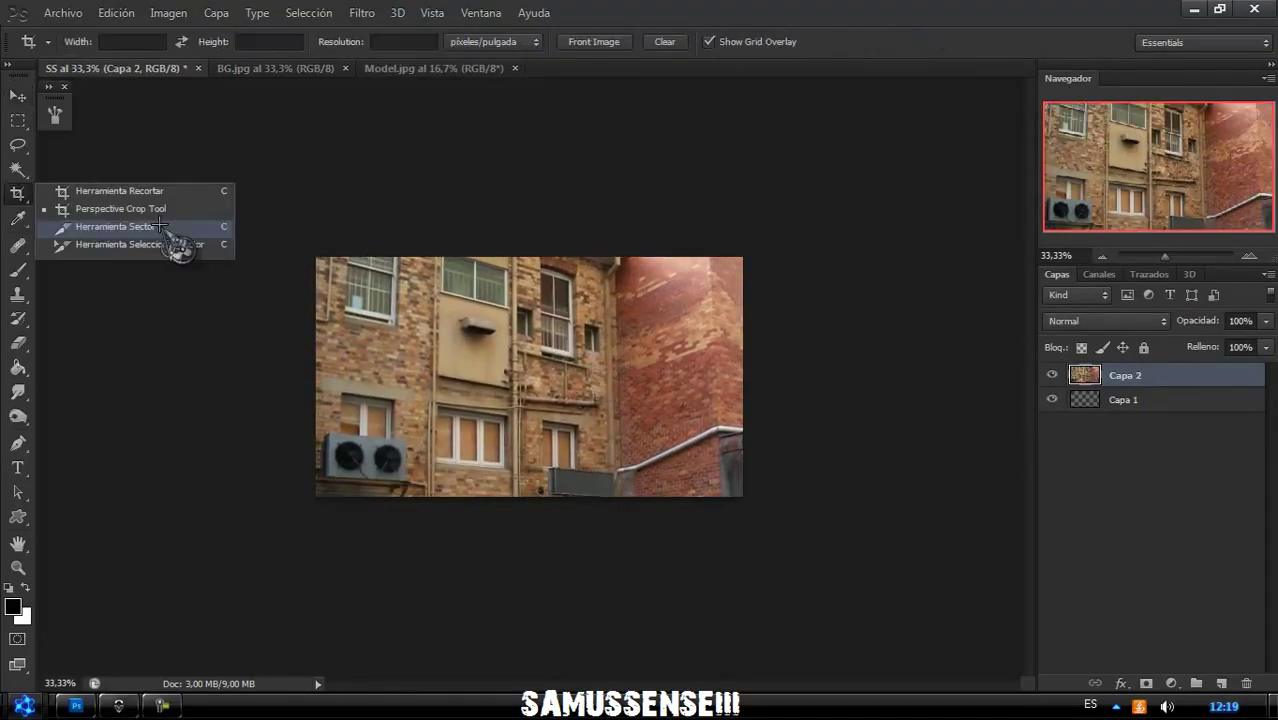
click(170, 216)
click(420, 68)
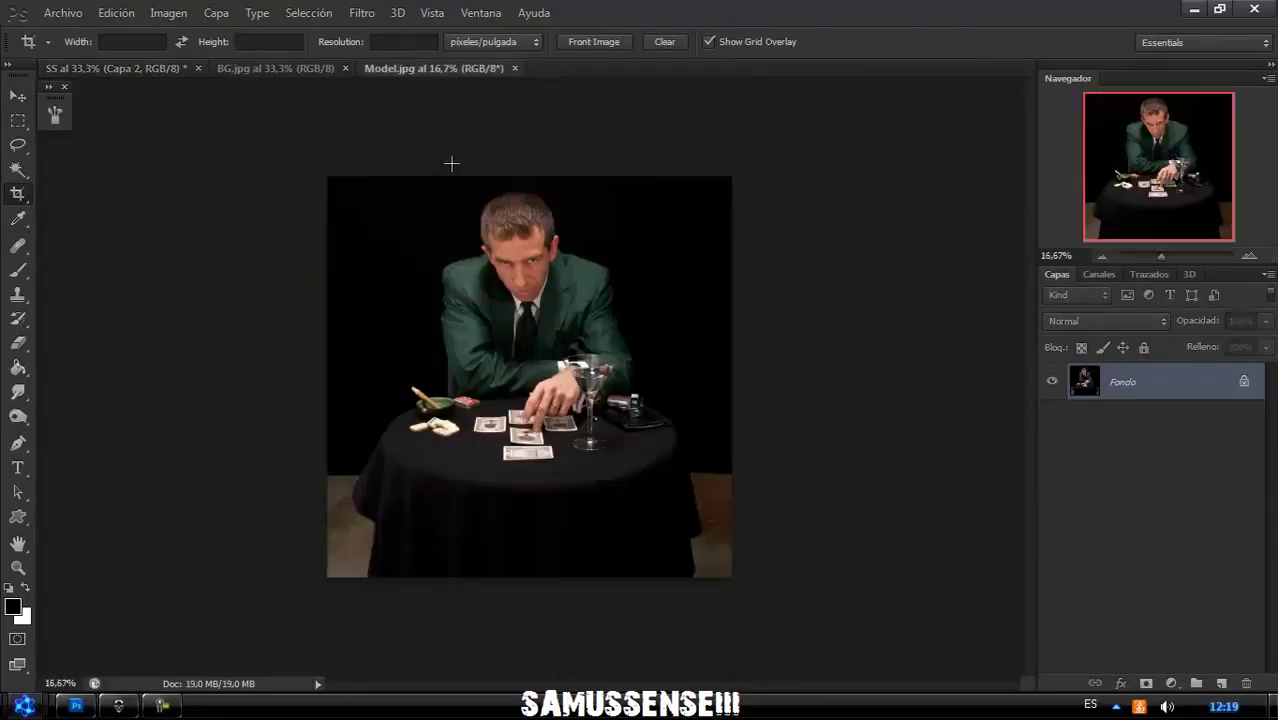
In Filter > Extract, highlight the edges of the man's hair and suit.
key(alt+ctrl+x)
text(50)
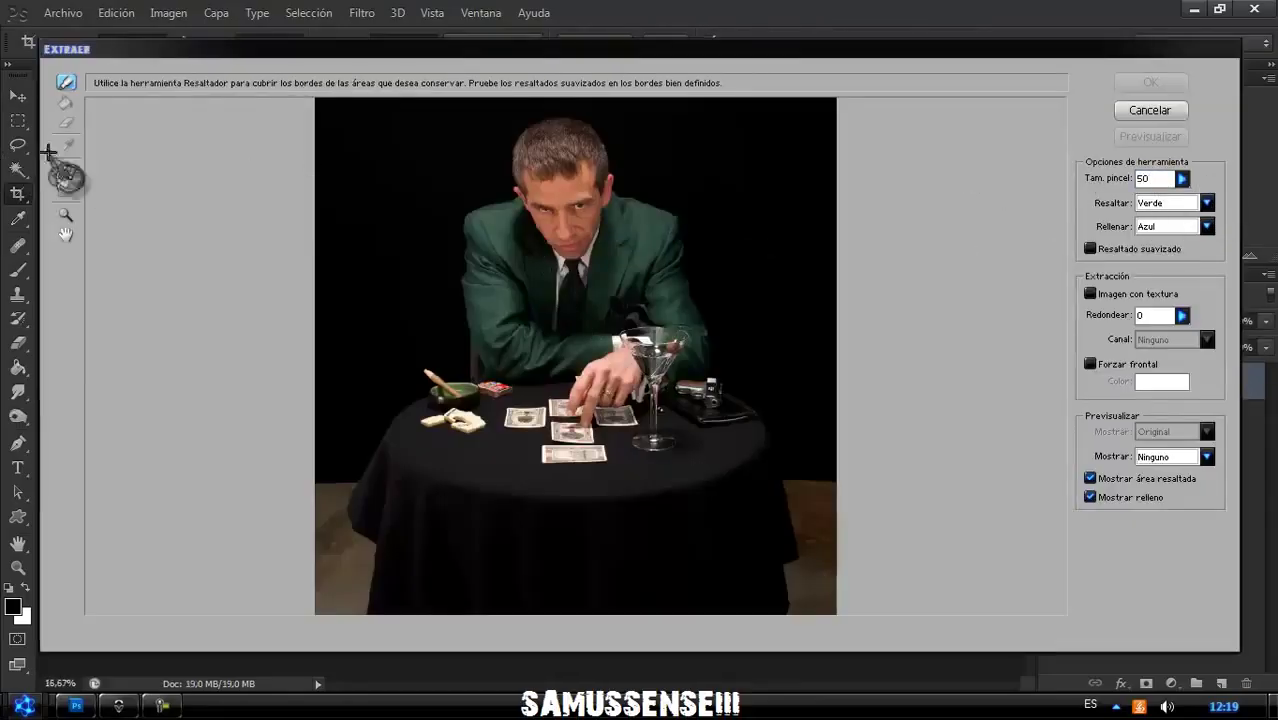
click(66, 214)
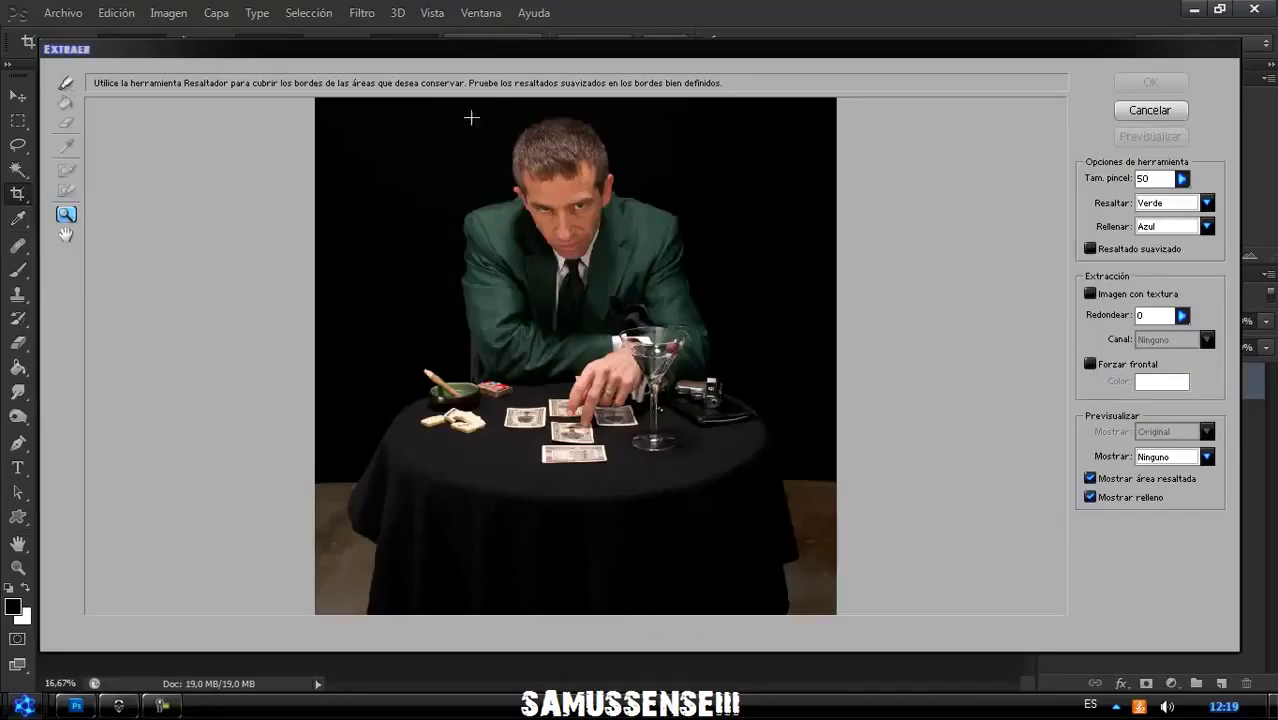
click(471, 118)
key(b)
drag(540, 205, 512, 157)
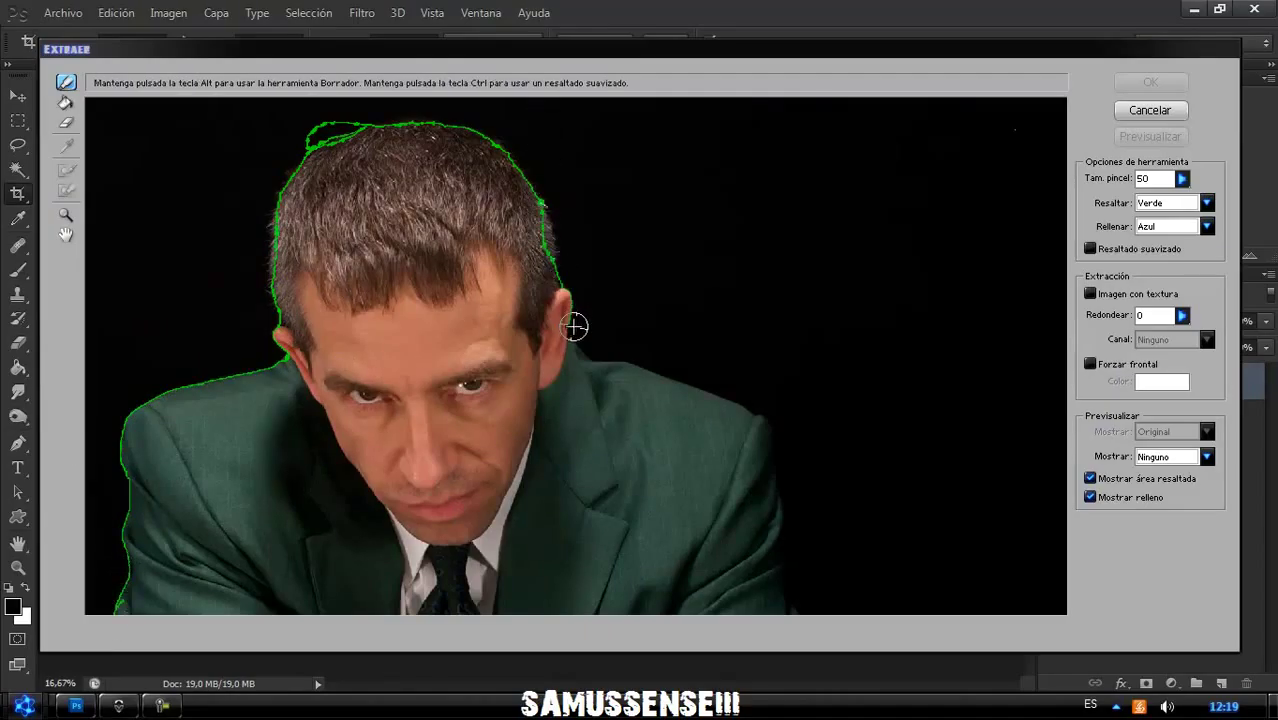
drag(791, 583, 965, 458)
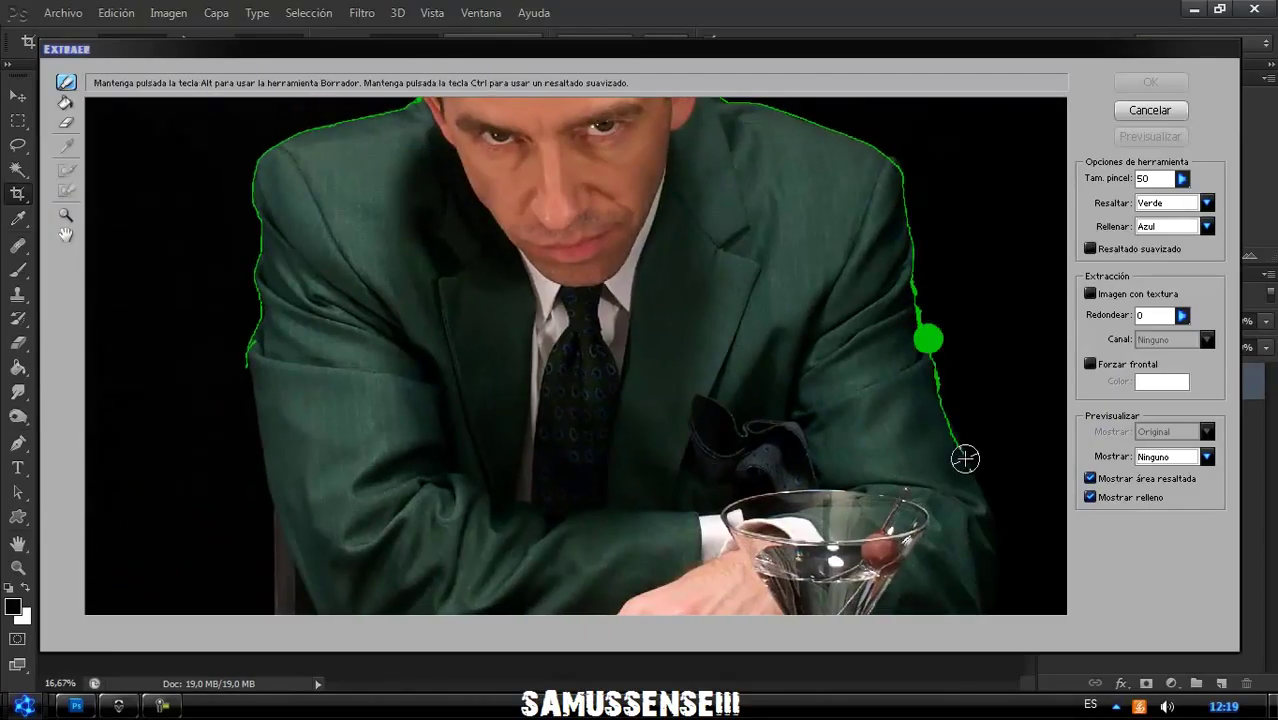
drag(994, 567, 993, 612)
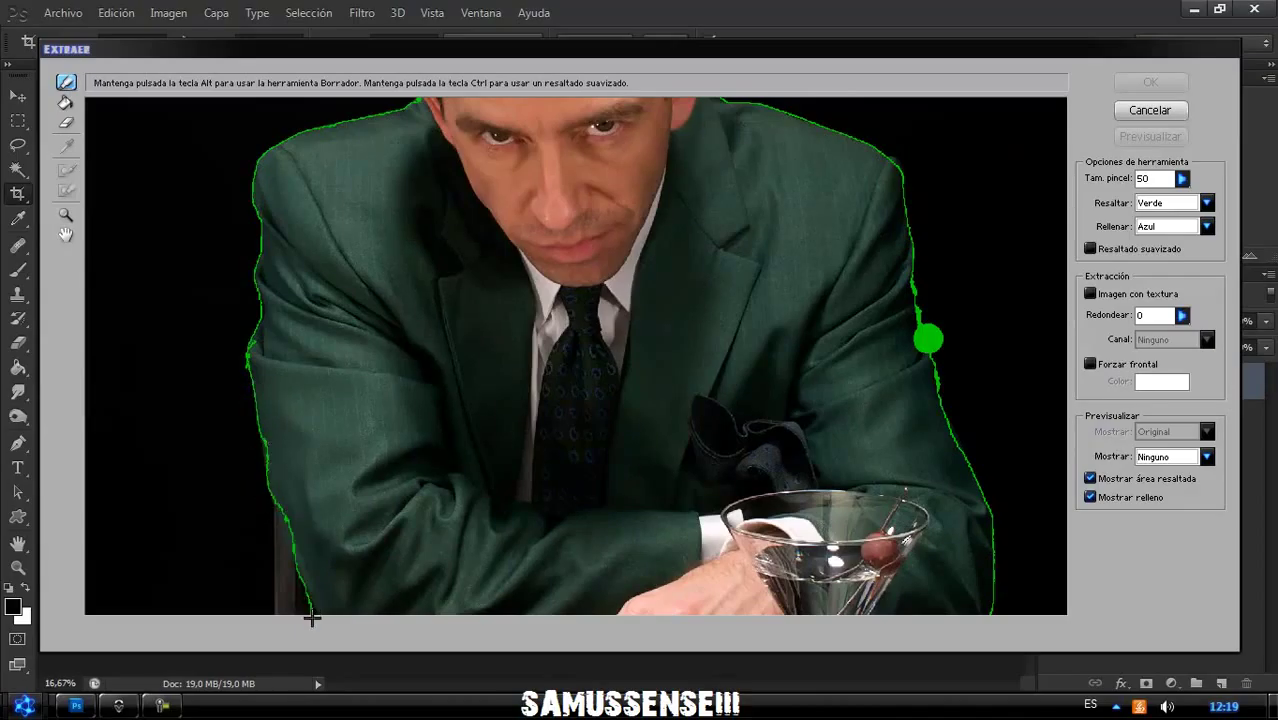
Finish the outline, fill its inside, apply the extraction and drag the cut-out into SS.
drag(312, 618, 365, 248)
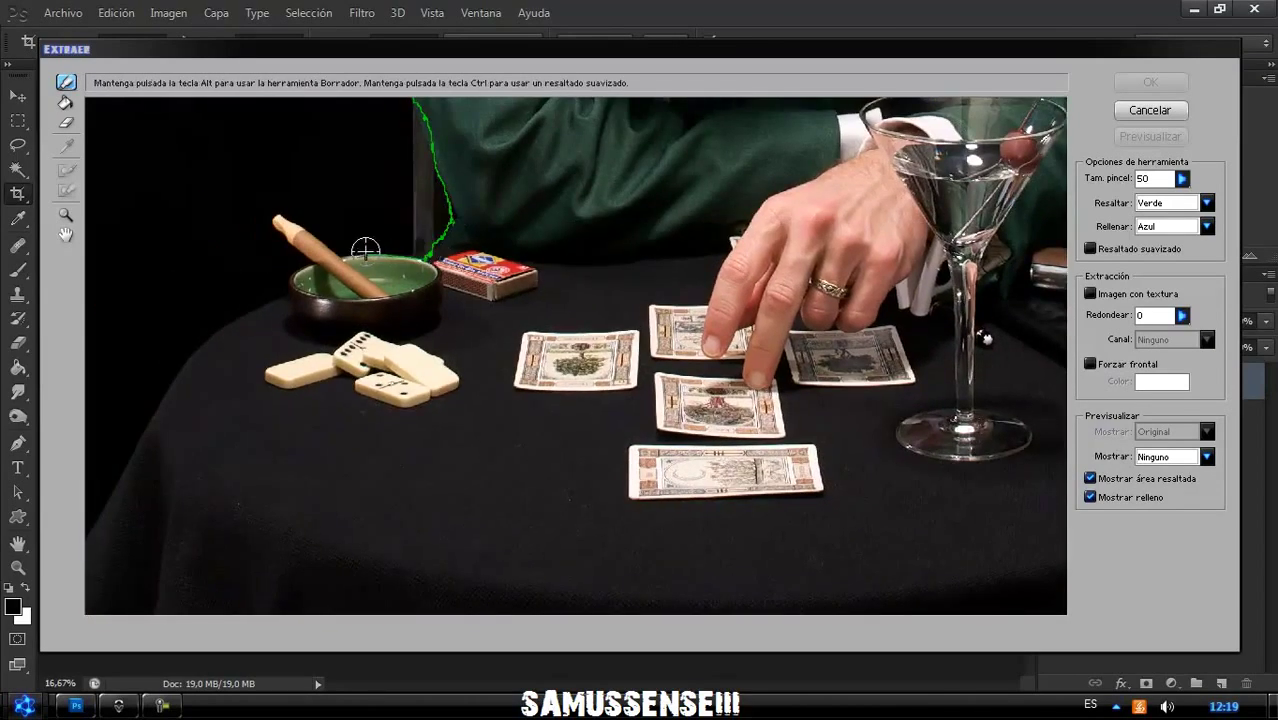
mouse_move(257, 308)
mouse_down()
mouse_move(414, 613)
mouse_move(382, 434)
mouse_move(742, 491)
mouse_move(846, 309)
mouse_up()
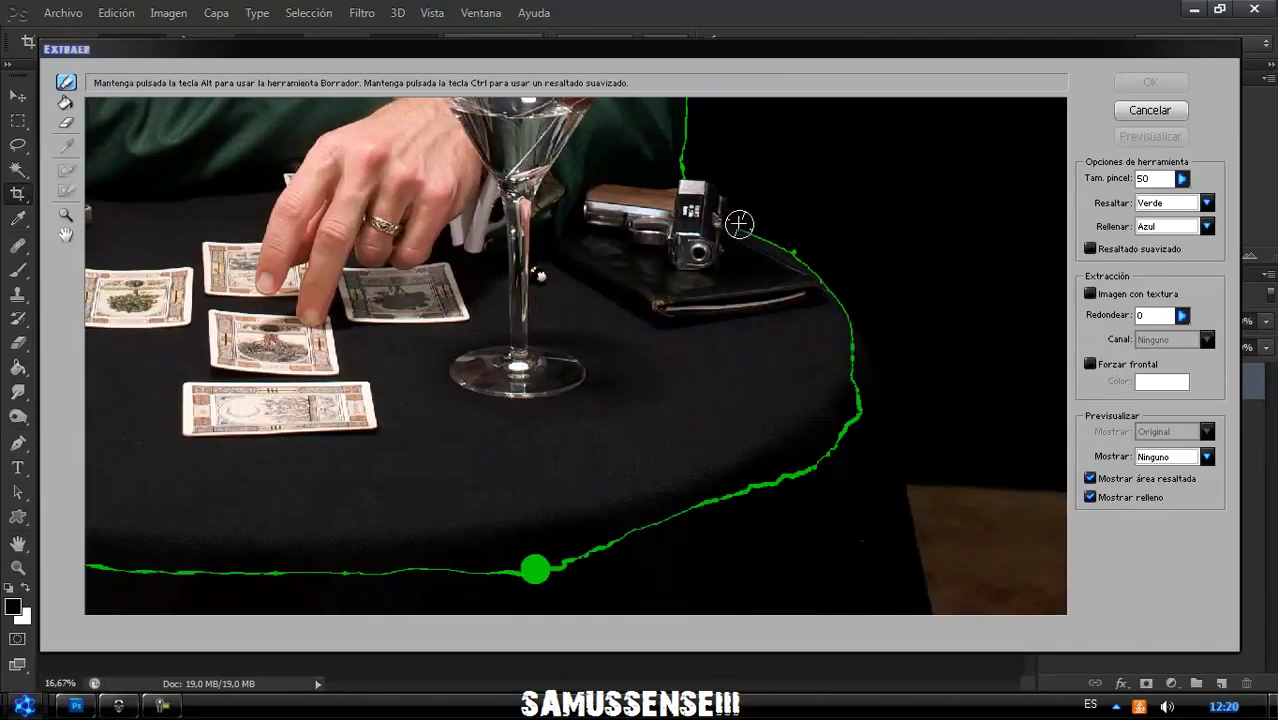
click(65, 101)
click(300, 450)
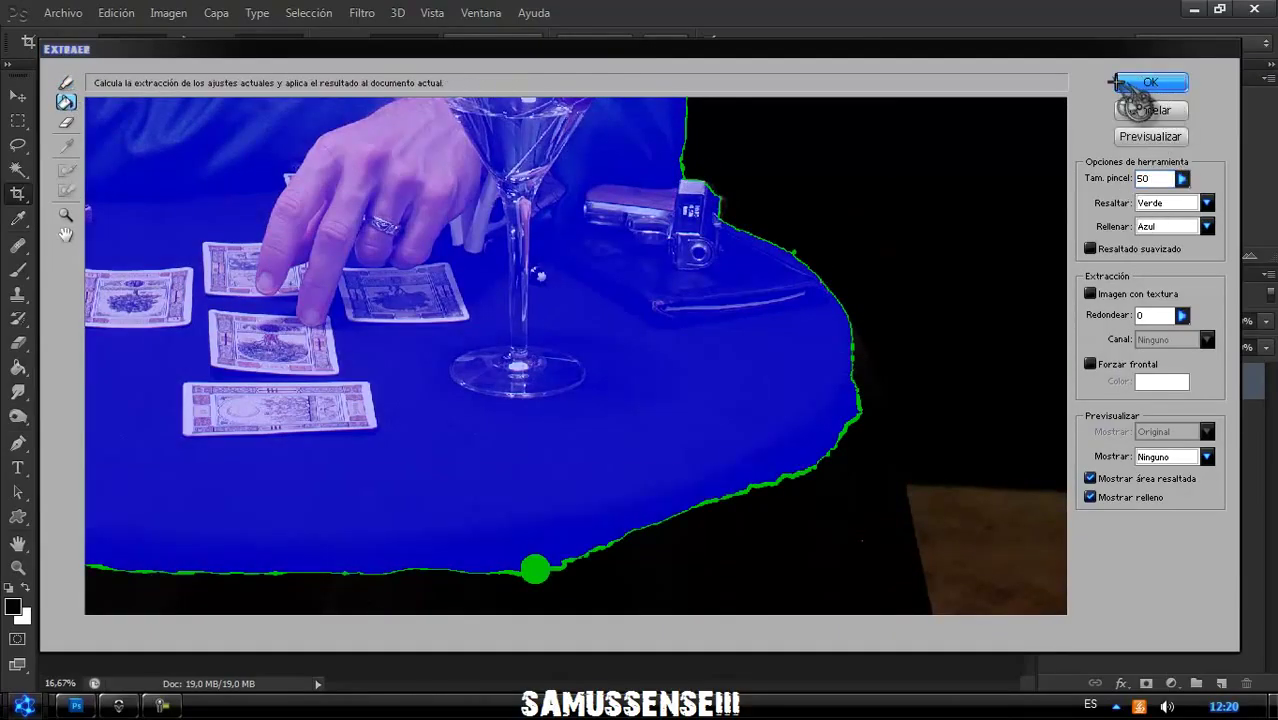
click(1120, 82)
mouse_move(513, 299)
mouse_down()
mouse_move(148, 68)
mouse_move(550, 289)
mouse_up()
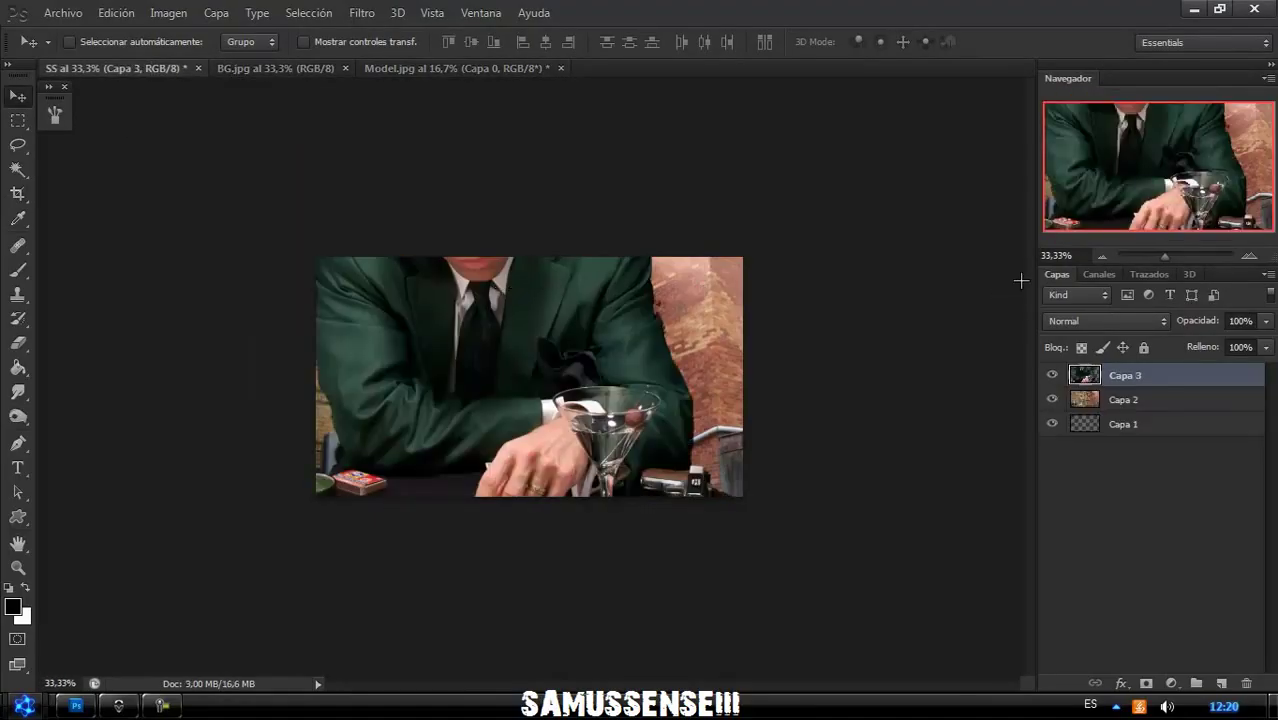
Free Transform the man to about 43% and position him over the alley.
key(ctrl+t)
drag(784, 650, 442, 322)
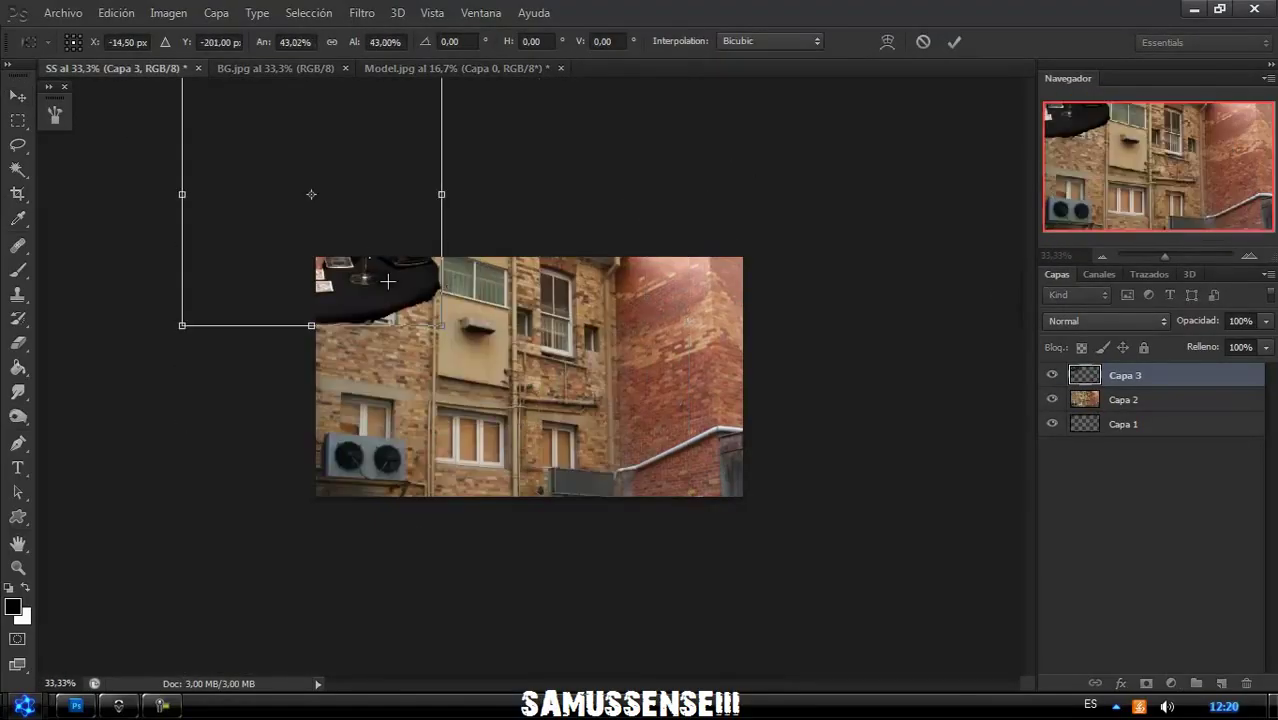
drag(359, 297, 603, 489)
drag(685, 272, 644, 304)
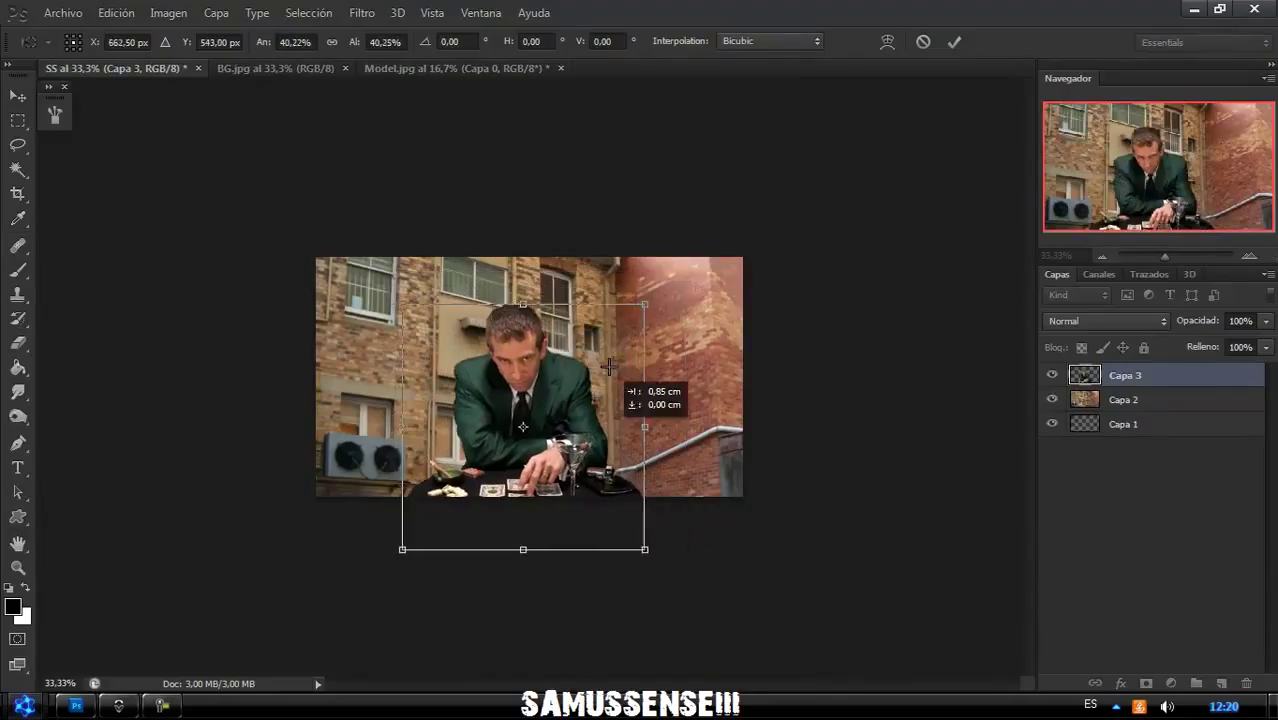
key(Return)
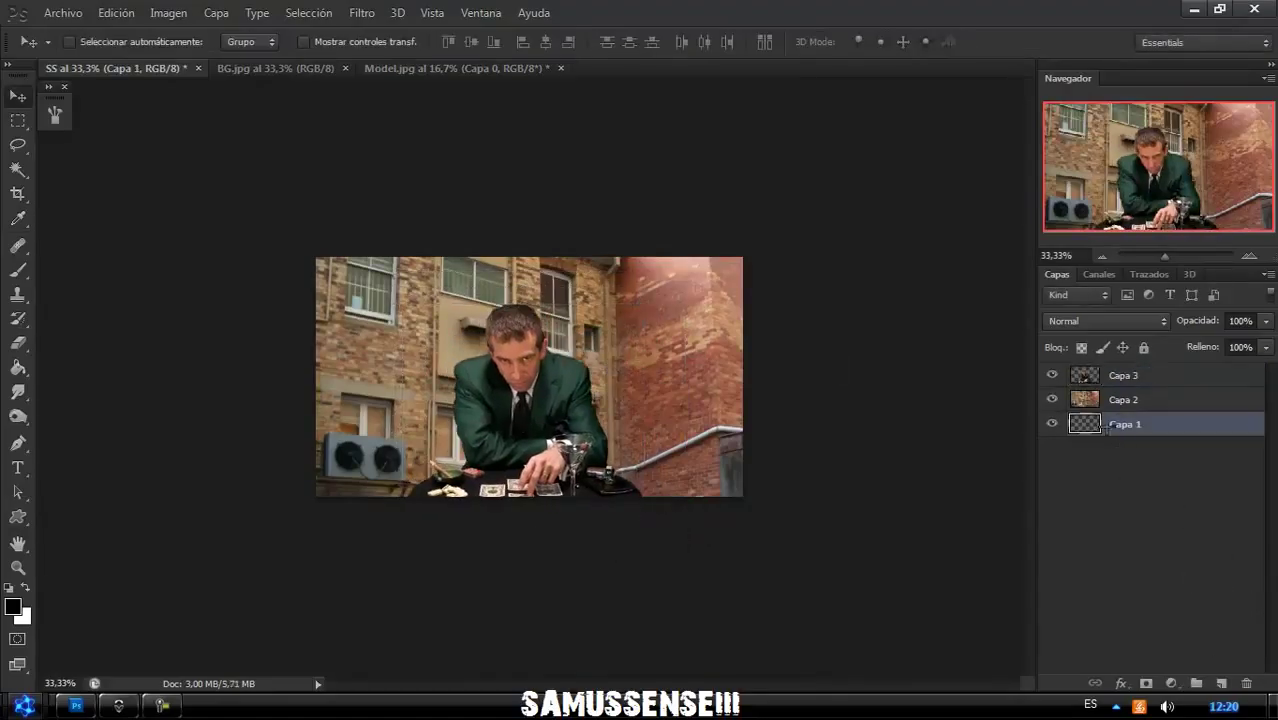
Move Capa 1 to the top and paint a soft black shadow along the top edge.
drag(1096, 432, 1106, 372)
click(18, 270)
right_click(415, 330)
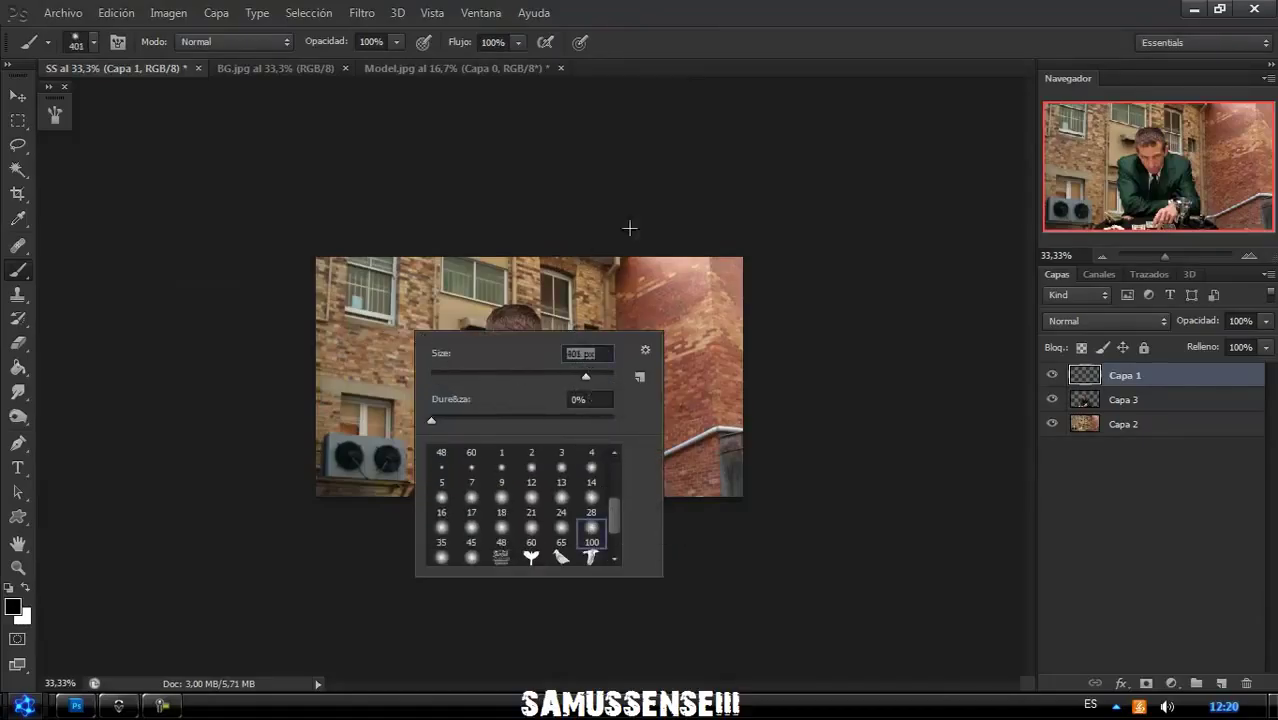
mouse_move(629, 228)
mouse_down()
mouse_move(528, 205)
mouse_move(300, 194)
mouse_move(562, 225)
mouse_move(752, 205)
mouse_up()
mouse_move(603, 241)
mouse_down()
mouse_move(285, 214)
mouse_move(605, 260)
mouse_move(640, 197)
mouse_move(698, 228)
mouse_up()
Adjust the building layer Capa 2 in Hue/Saturation, previewing −97 saturation.
click(1249, 255)
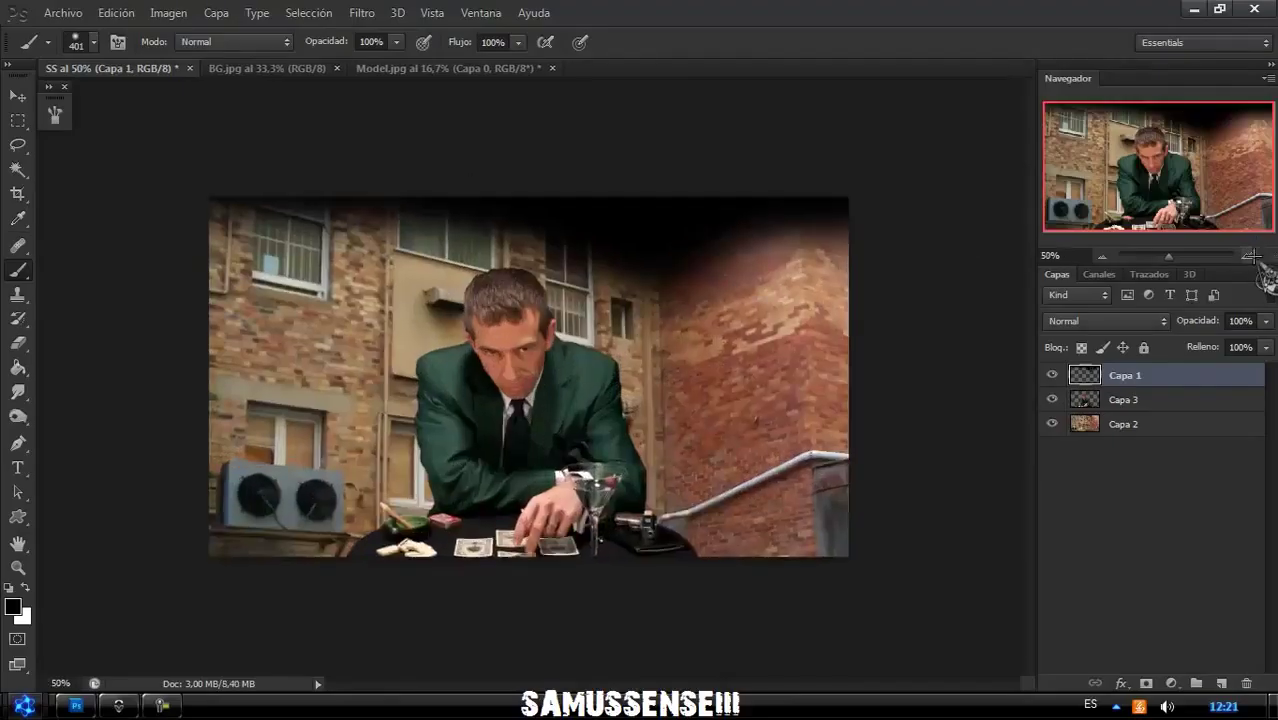
click(1249, 255)
click(1122, 424)
key(ctrl+u)
mouse_move(975, 237)
mouse_down()
mouse_move(921, 237)
mouse_move(975, 237)
mouse_move(882, 200)
mouse_up()
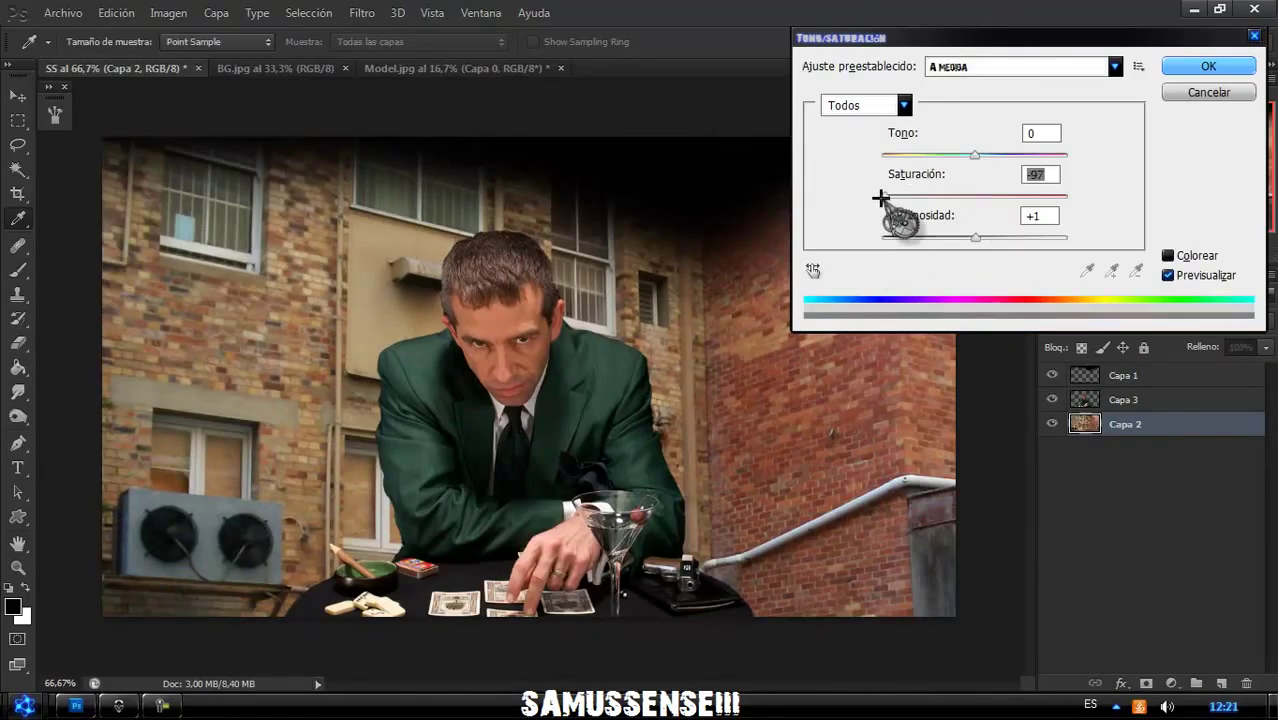
Fully desaturate the building layer Capa 2 and the man's layer Capa 3.
click(1185, 67)
key(b)
click(1122, 399)
key(ctrl+u)
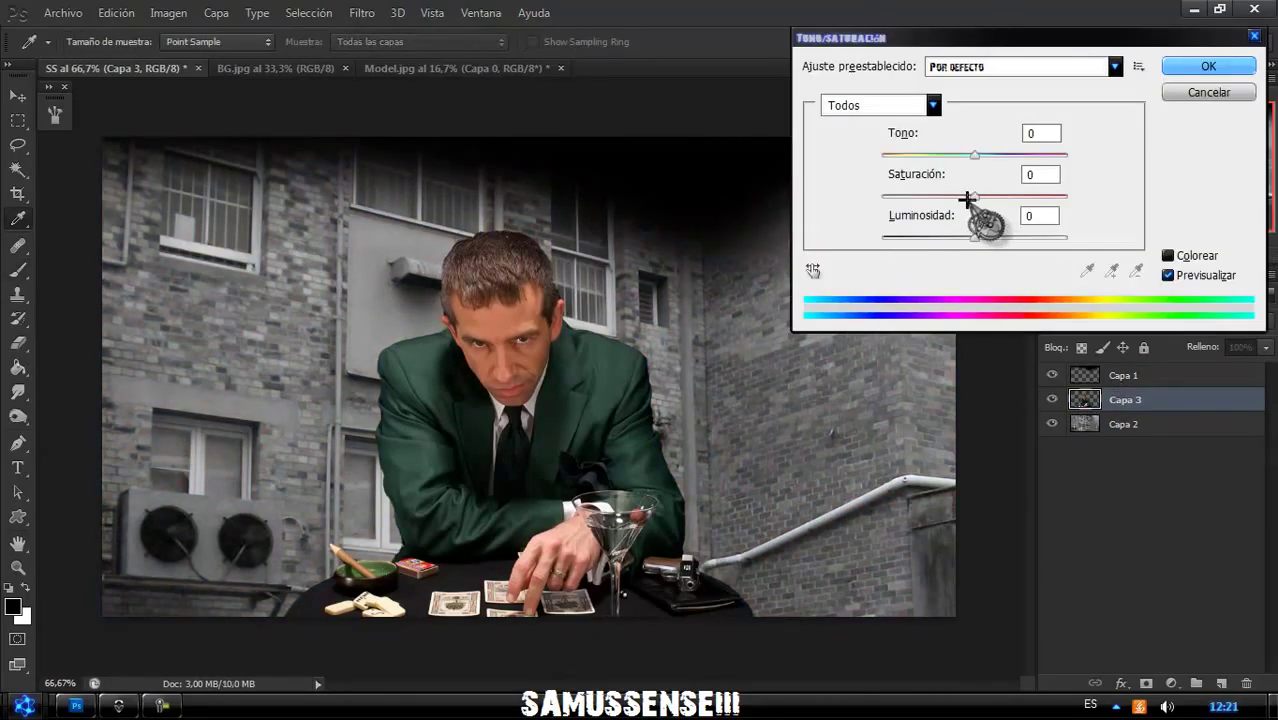
drag(970, 202, 850, 203)
click(1212, 64)
Duplicate the building and man layers and set both copies to Superponer blending.
drag(1127, 441, 1127, 414)
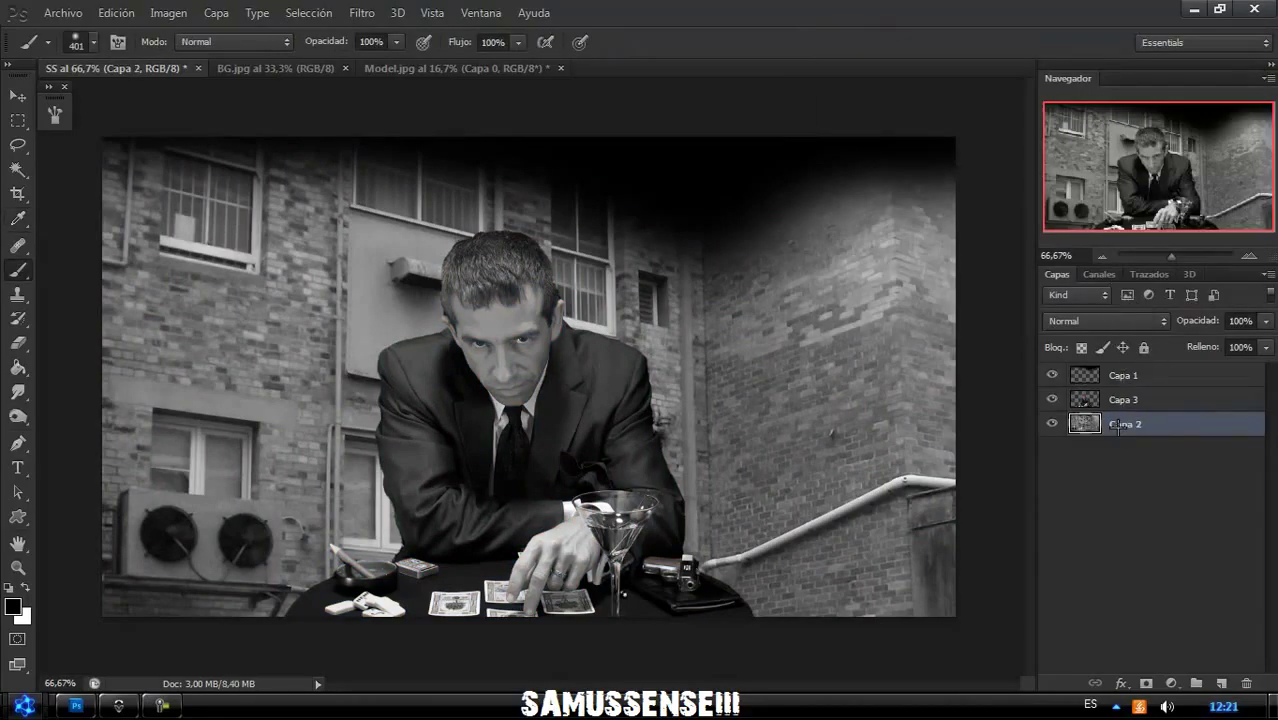
click(1105, 321)
click(1110, 424)
click(1122, 399)
key(ctrl+j)
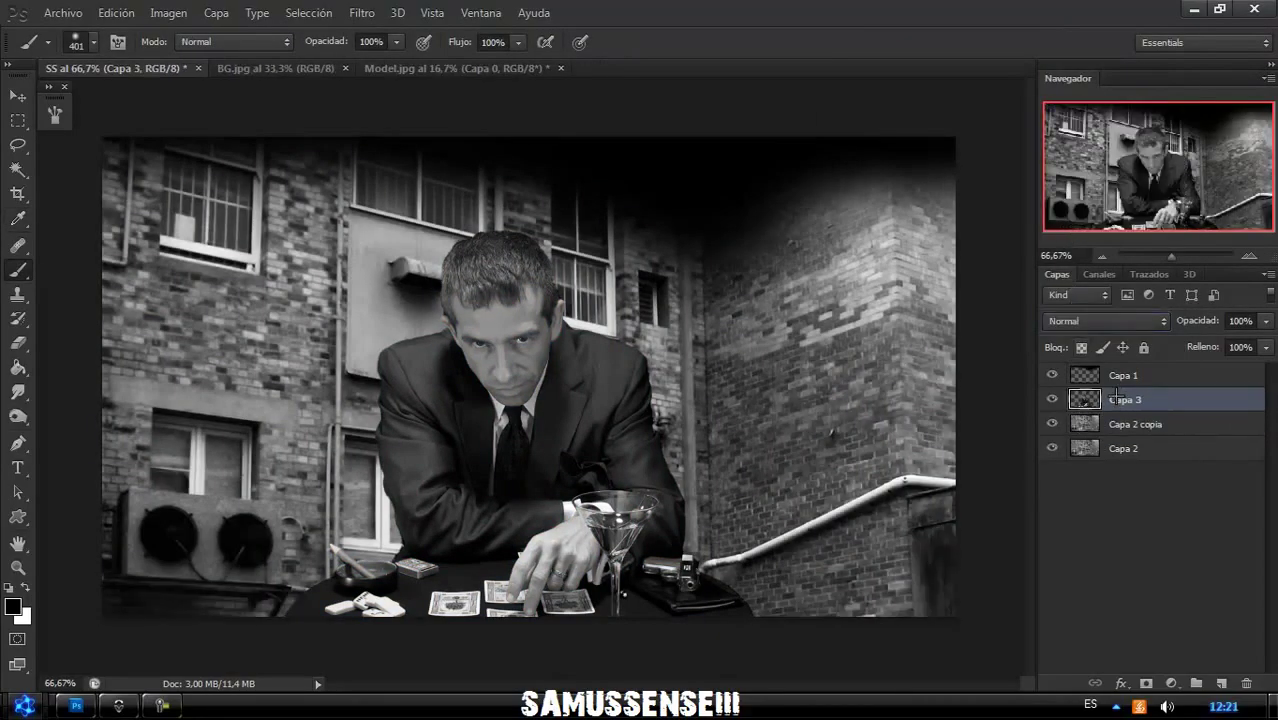
key(ctrl+u)
click(1200, 64)
click(1158, 321)
click(1100, 228)
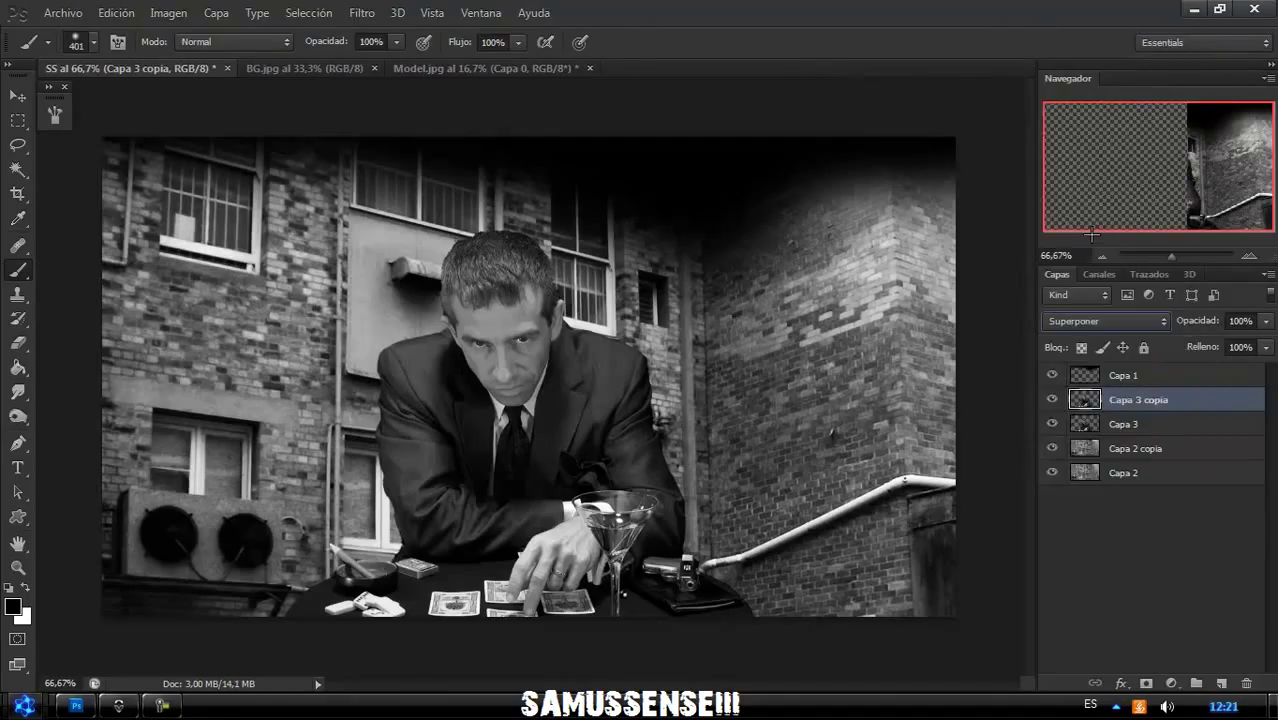
Merge the man's two layers and the building's two layers into single copy layers.
key(v)
shift+click(1122, 424)
right_click(1122, 424)
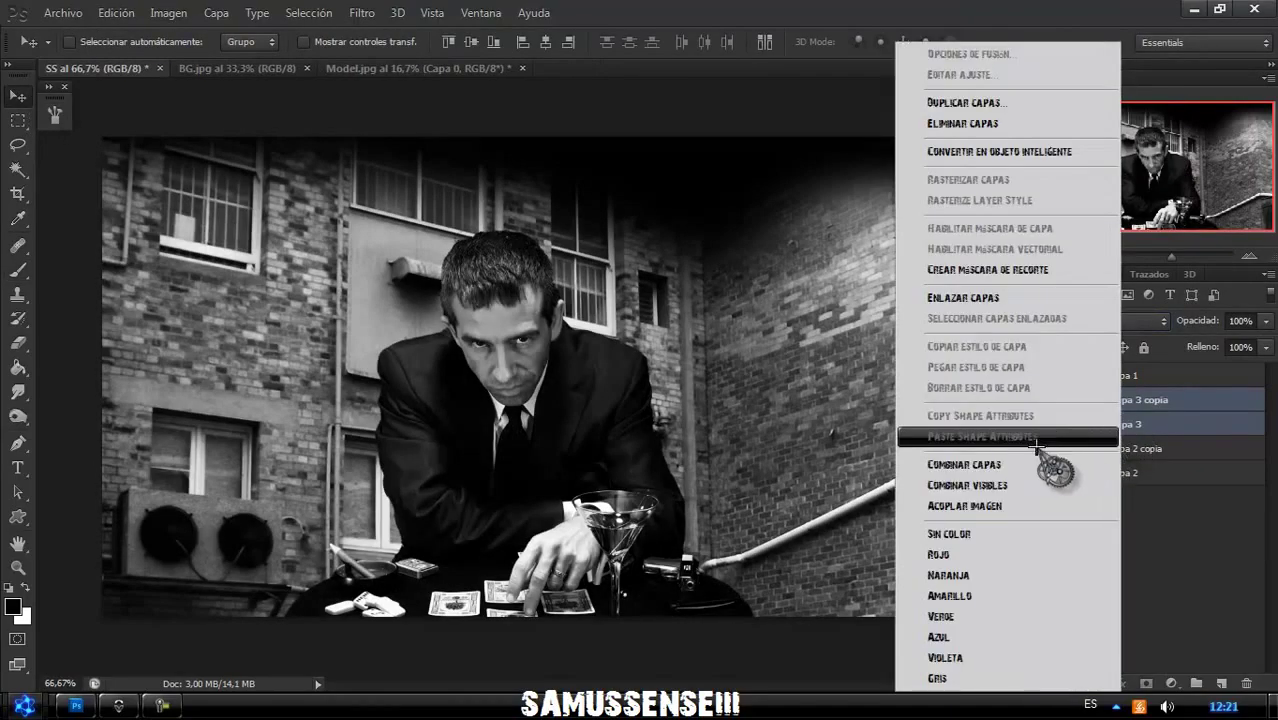
click(1040, 464)
shift+click(1112, 448)
ctrl+click(1112, 399)
right_click(1107, 424)
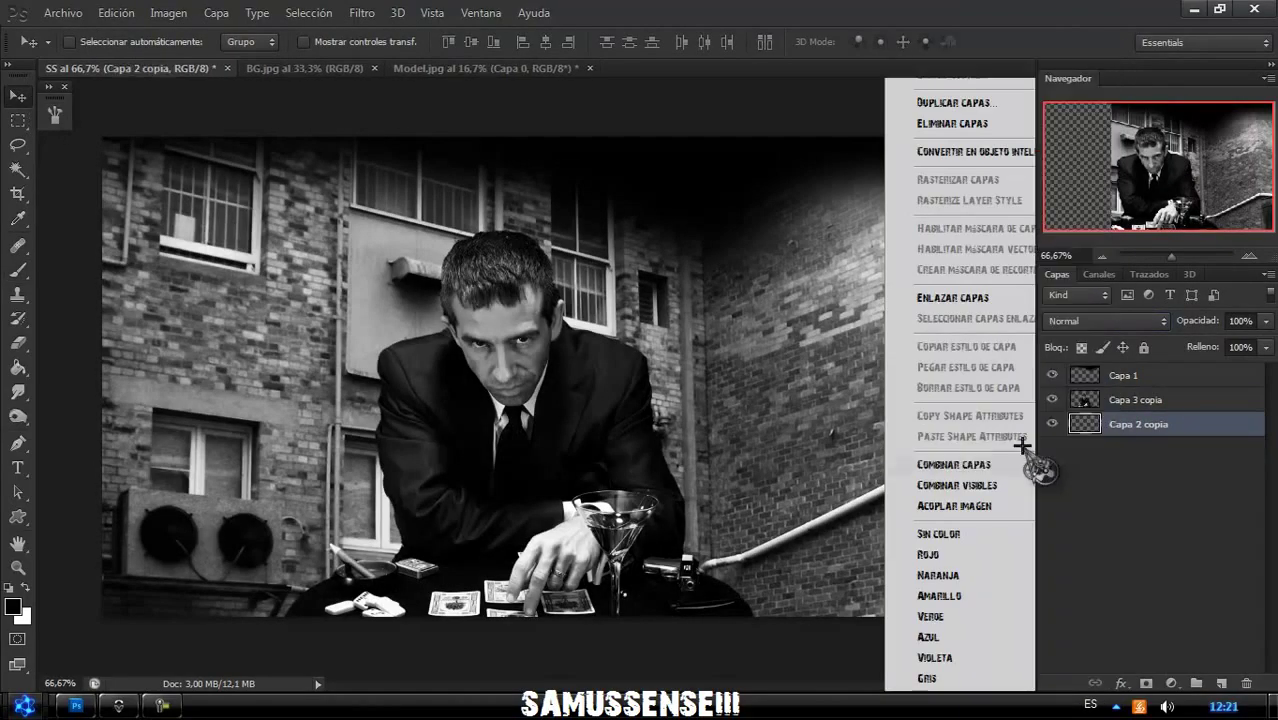
click(990, 464)
click(1138, 399)
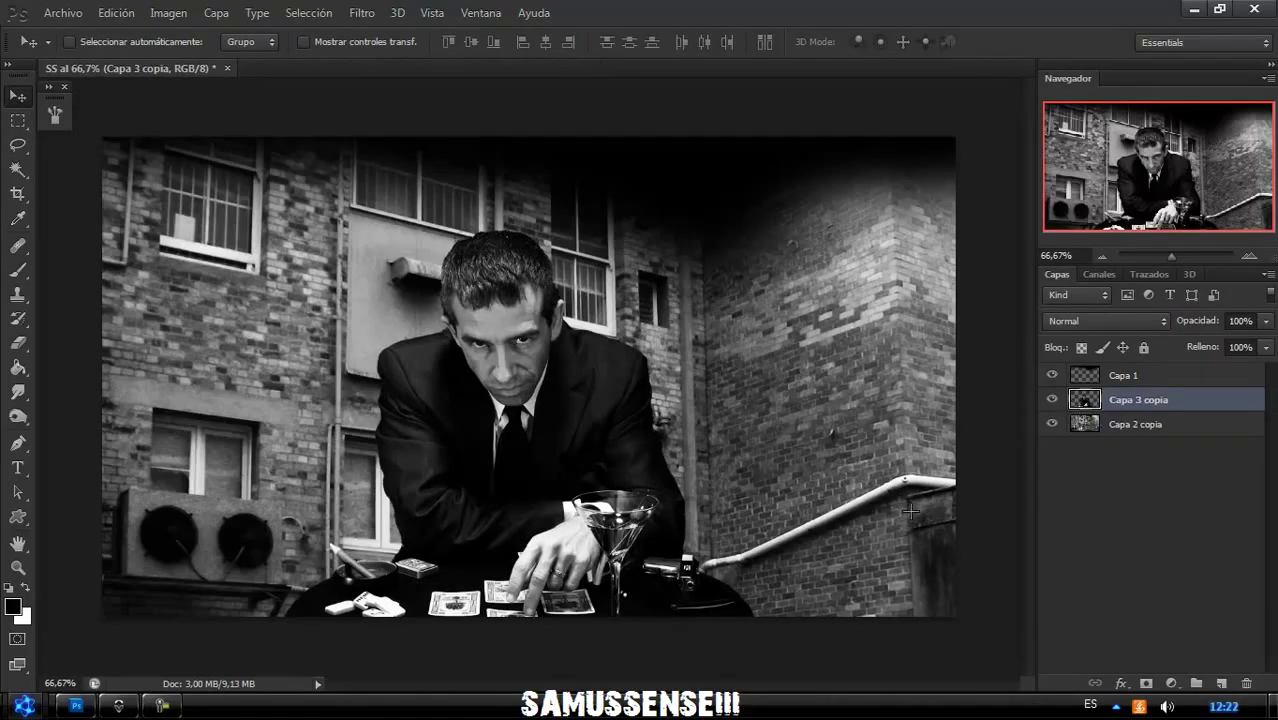
click(1121, 683)
Give Capa 3 copia a white, Normal-blend Inner Shadow layer style.
click(1130, 498)
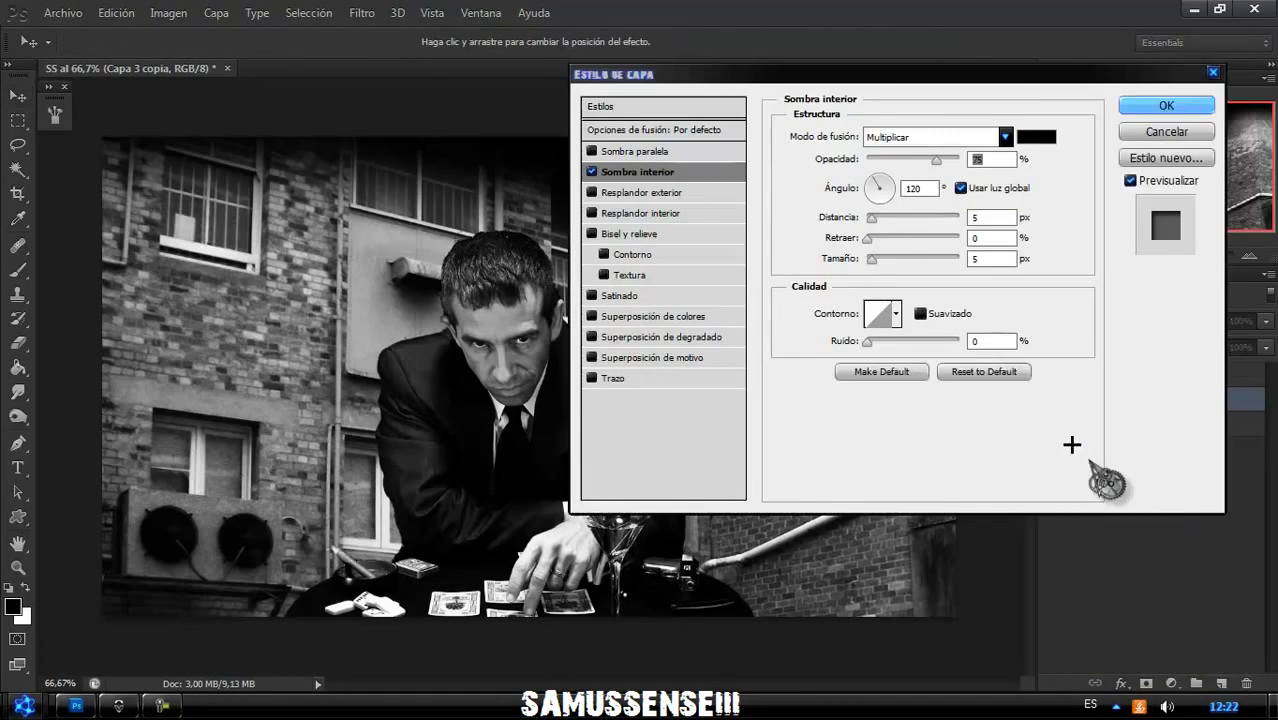
click(998, 136)
click(950, 151)
click(955, 175)
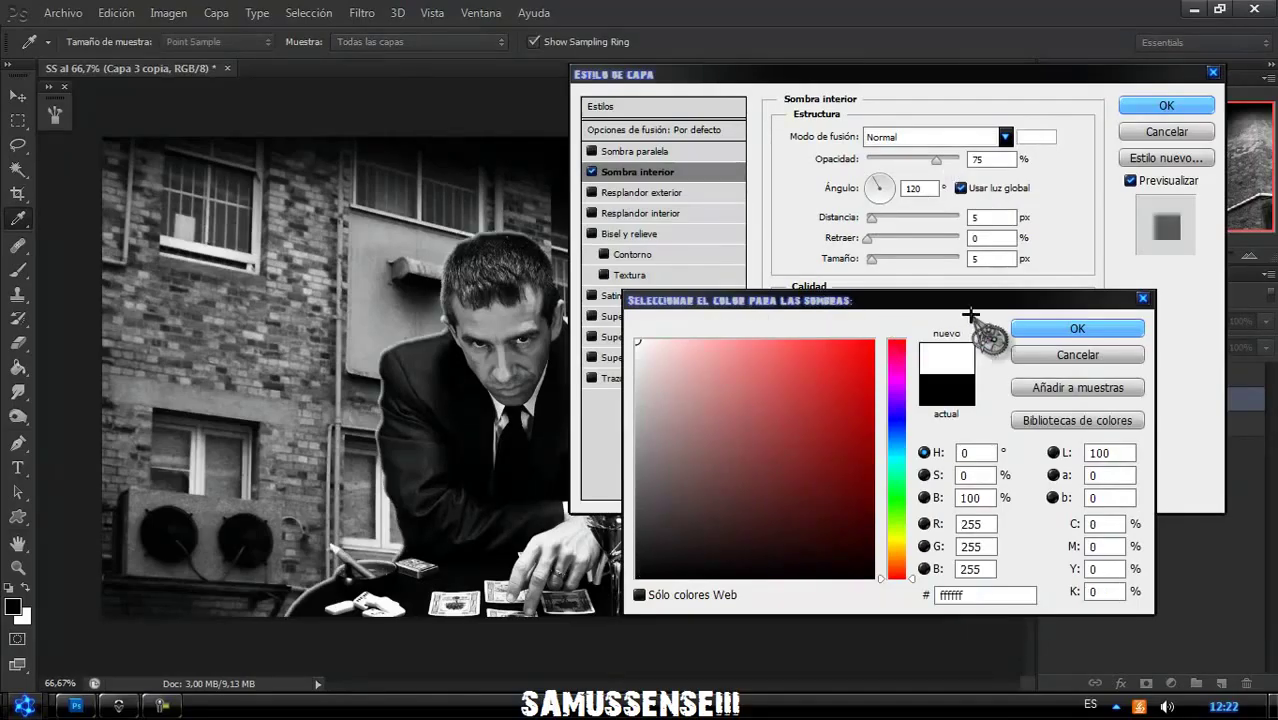
click(1077, 328)
key(Tab)
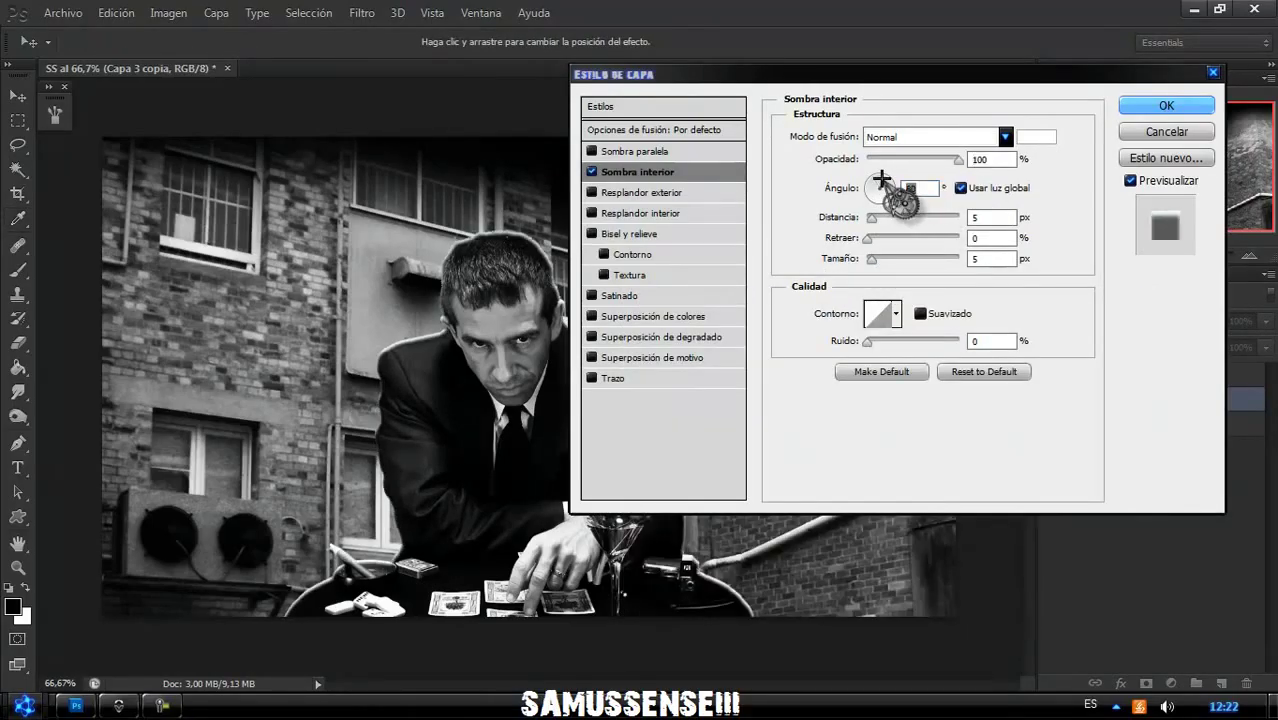
key(Tab)
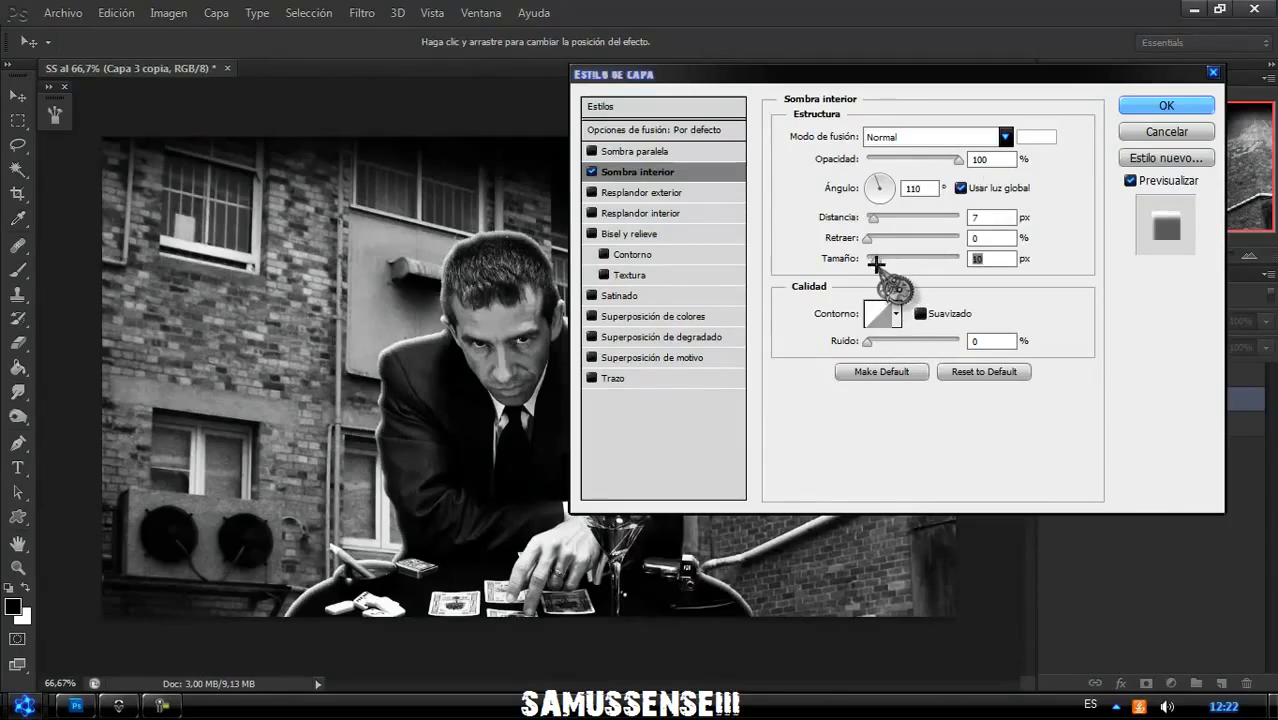
click(1130, 106)
Darken the alley background layer to −45 lightness with Hue/Saturation.
click(1114, 459)
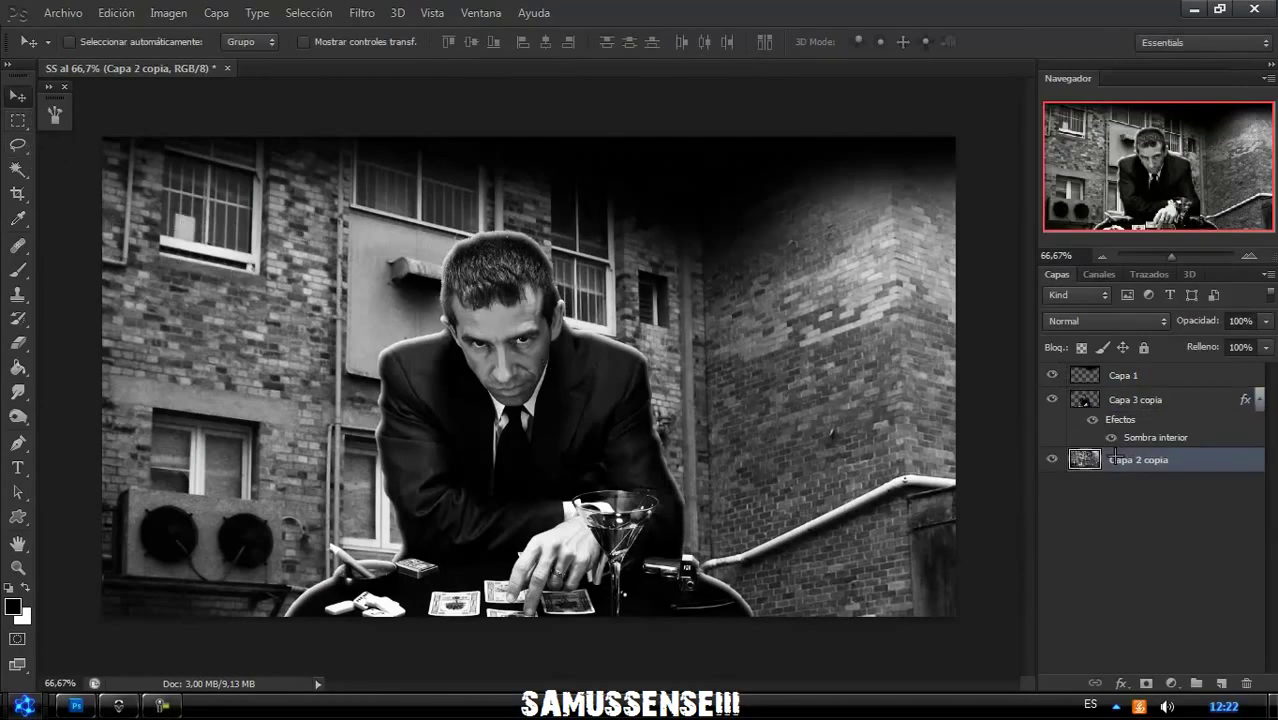
key(ctrl+u)
drag(975, 237, 937, 237)
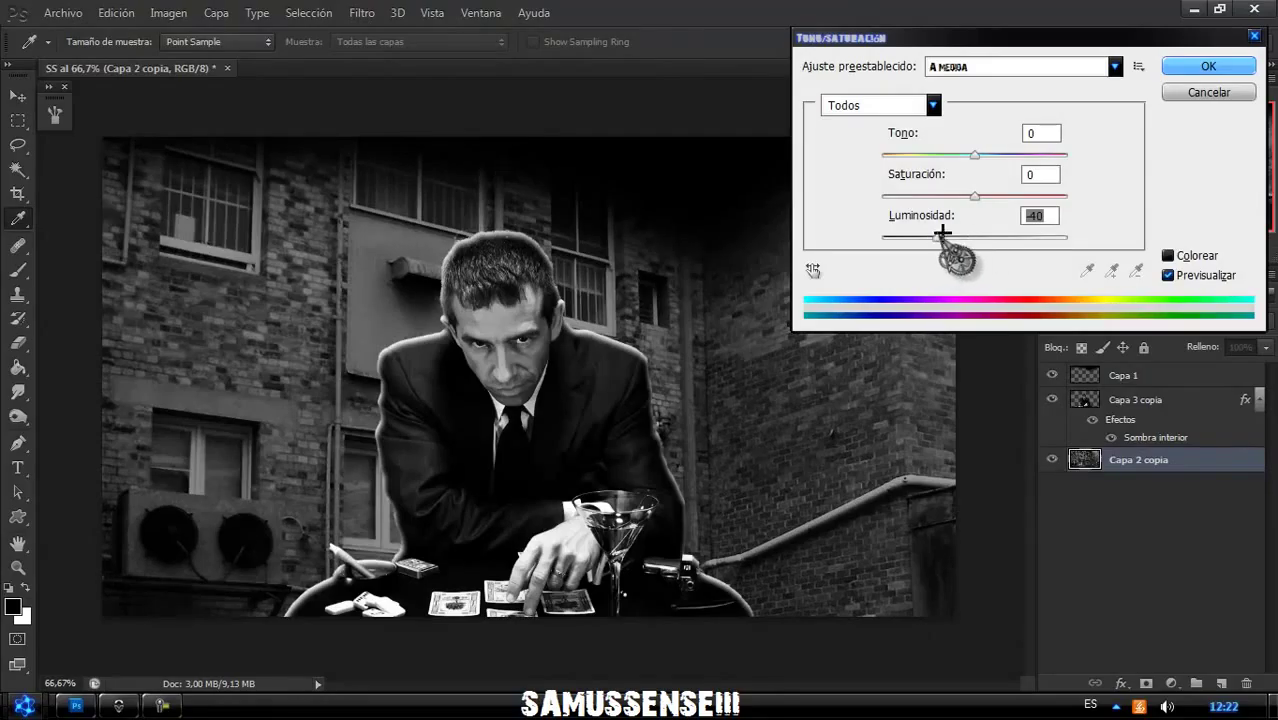
key(Return)
click(1259, 399)
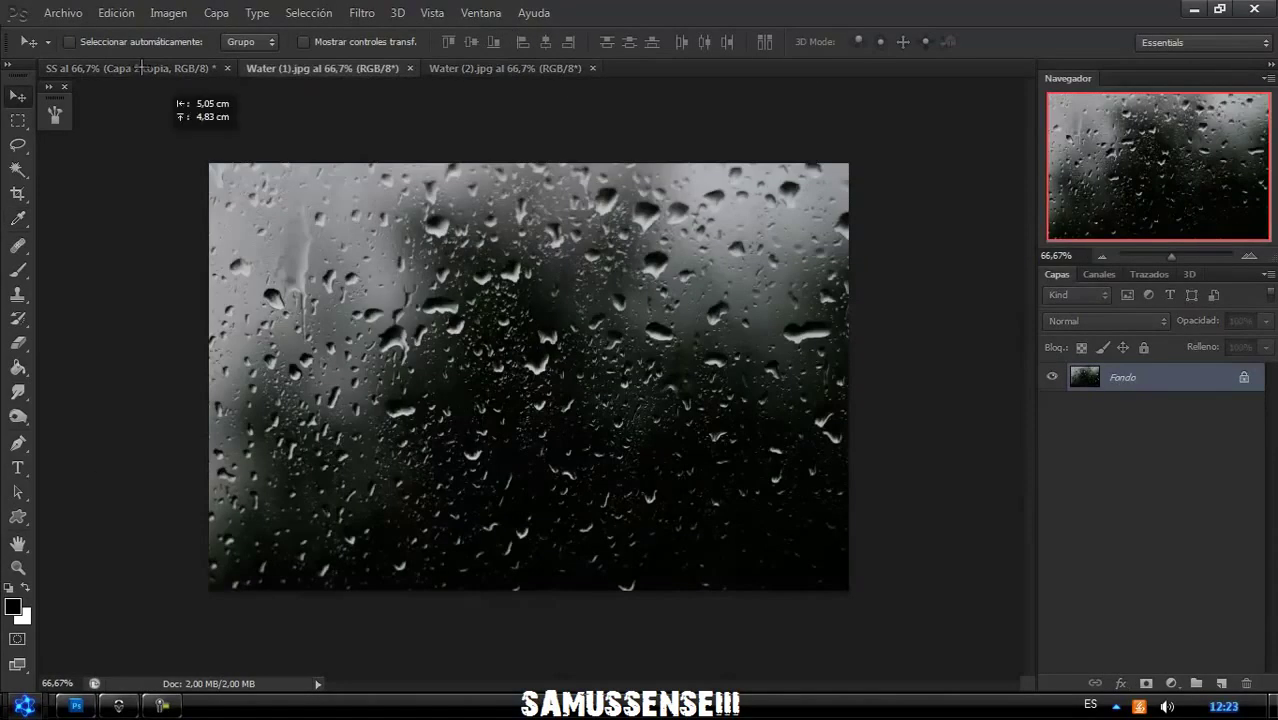
Place the water droplet image above the man layer, scaled small over his forehead.
drag(170, 100, 540, 380)
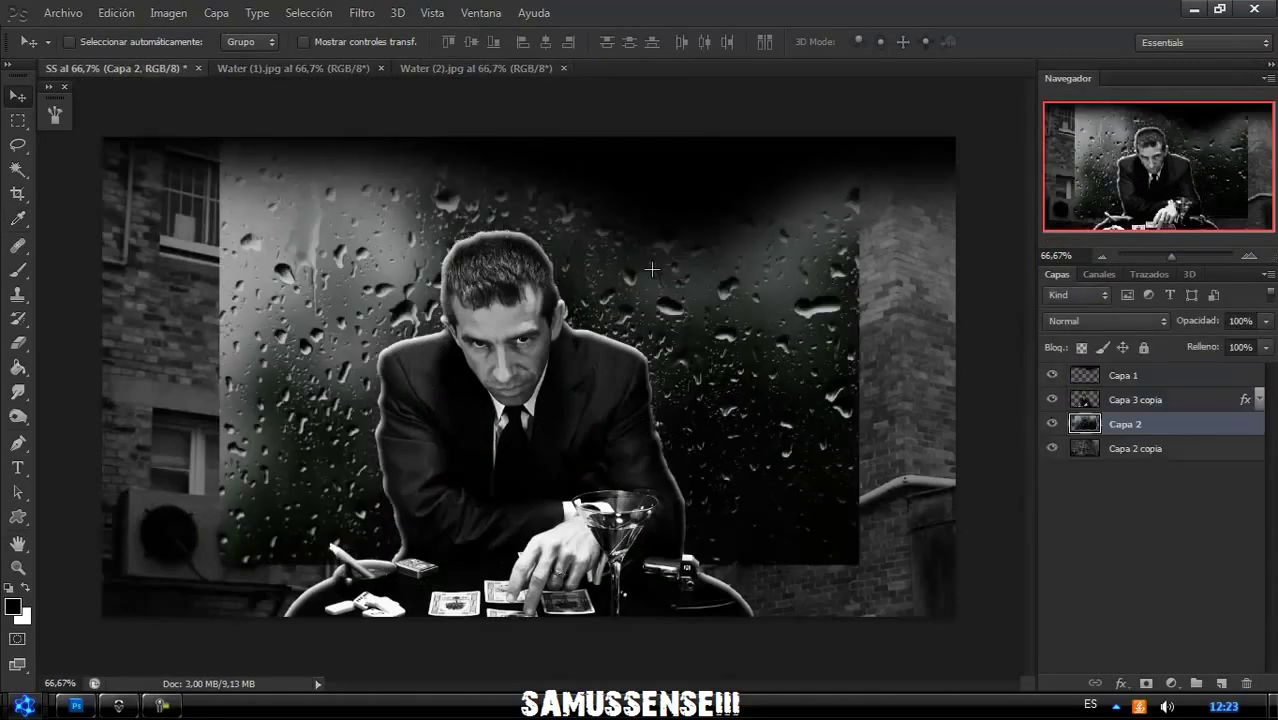
drag(1112, 424, 1113, 390)
key(ctrl+plus)
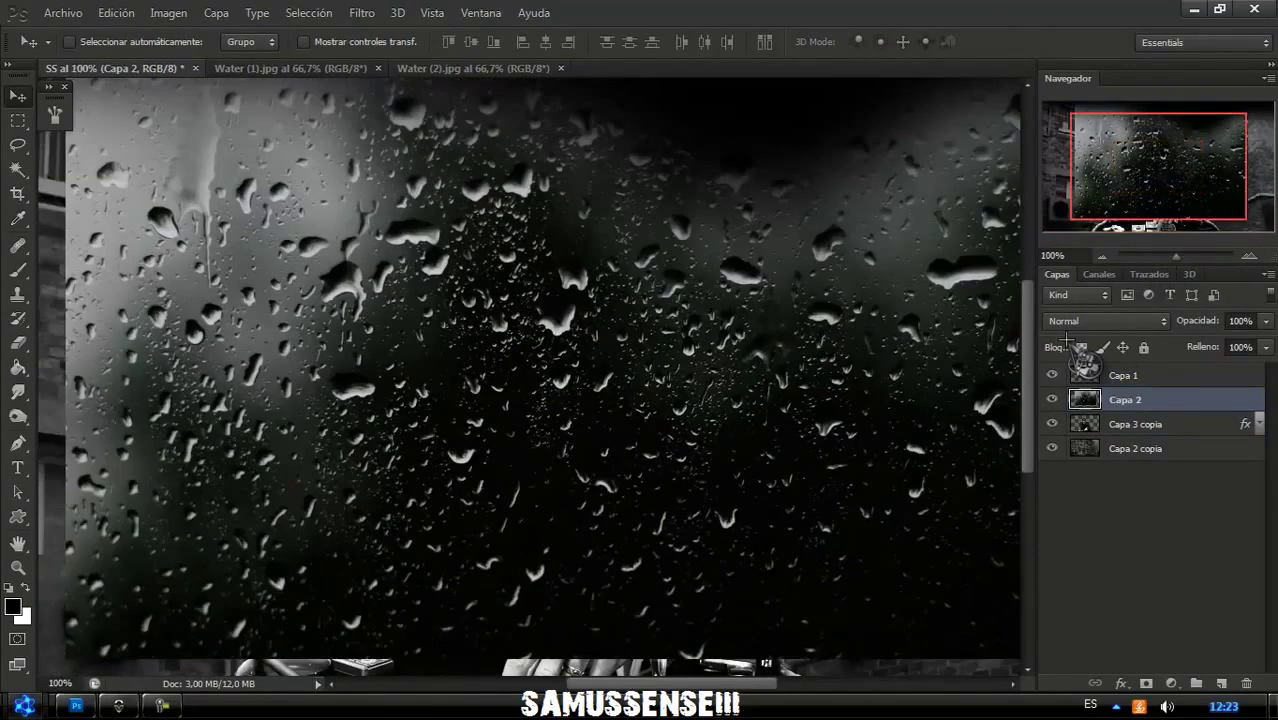
key(ctrl+t)
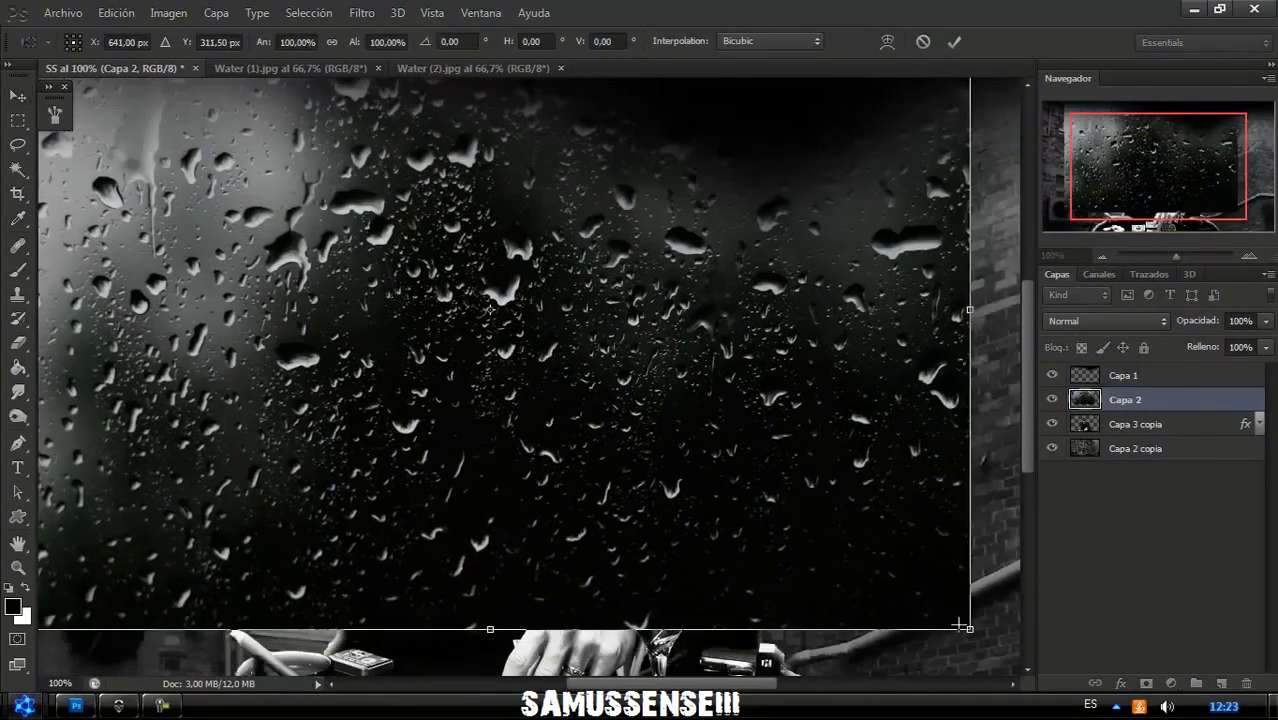
drag(970, 623, 355, 218)
drag(285, 167, 543, 357)
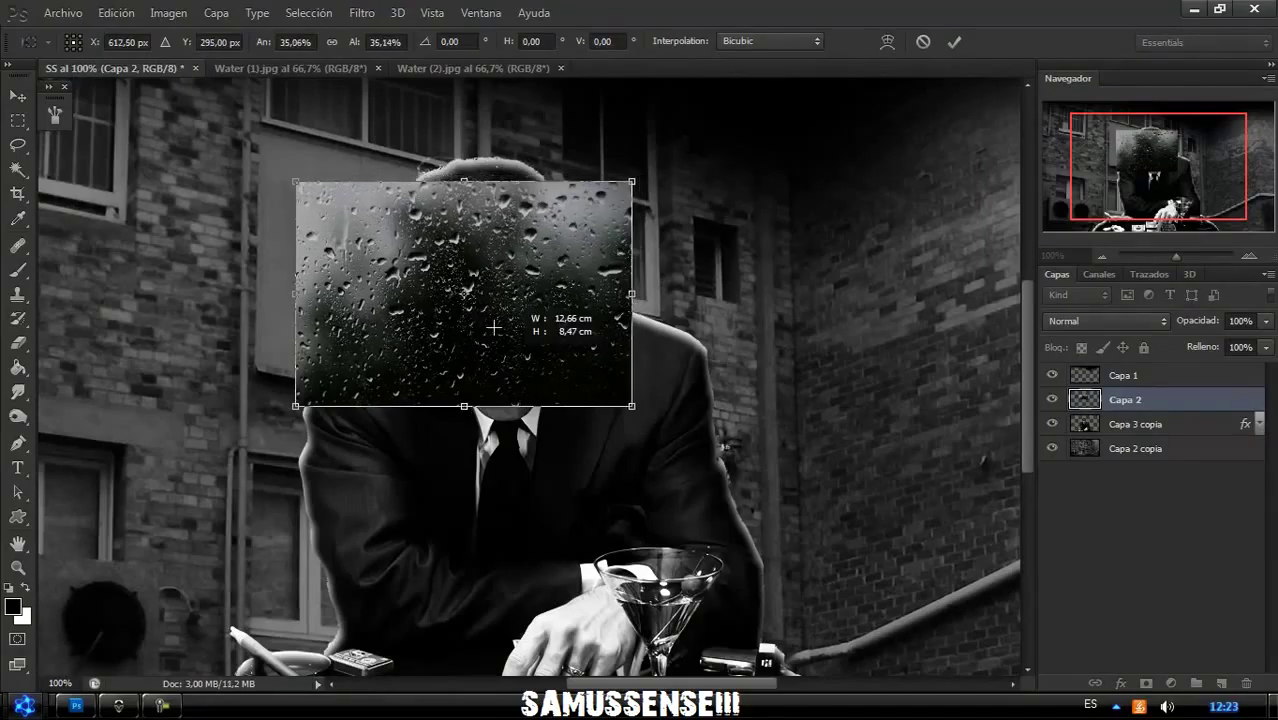
drag(641, 177, 524, 290)
drag(387, 378, 480, 310)
key(Return)
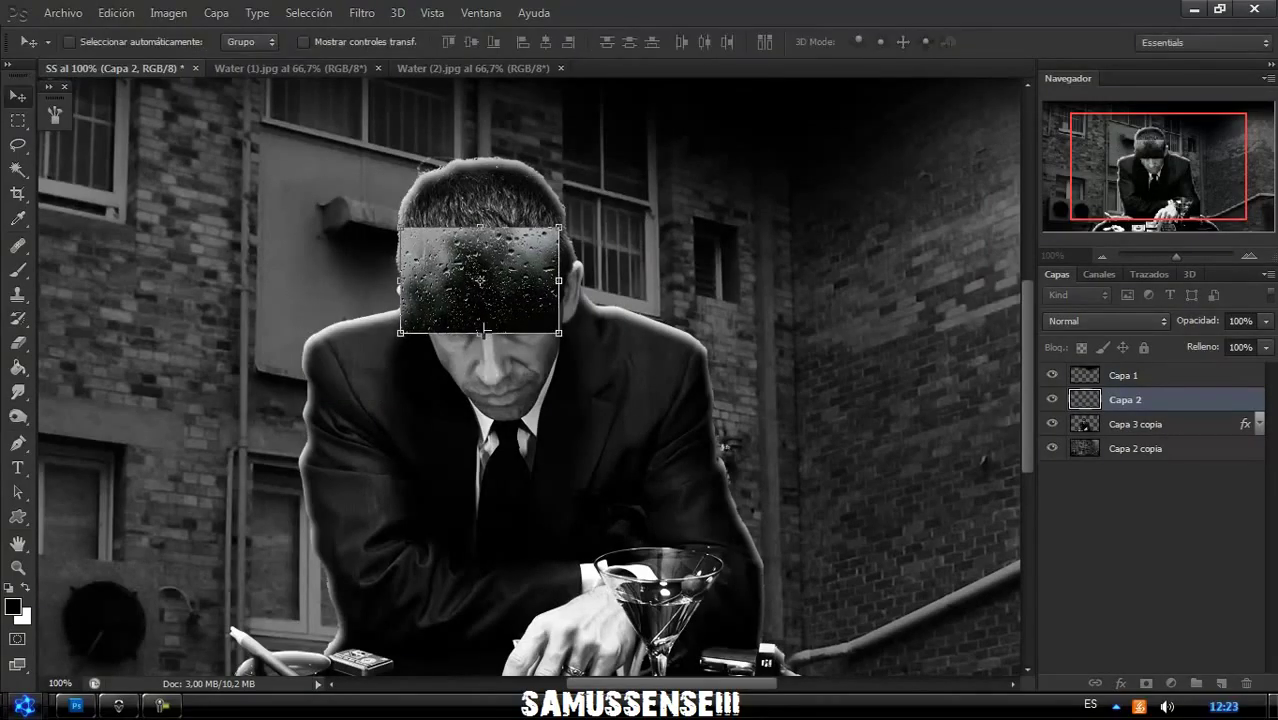
Set the water layer to Luz suave and softly erase its hard lower edge.
click(1150, 321)
click(1055, 252)
drag(507, 306, 440, 298)
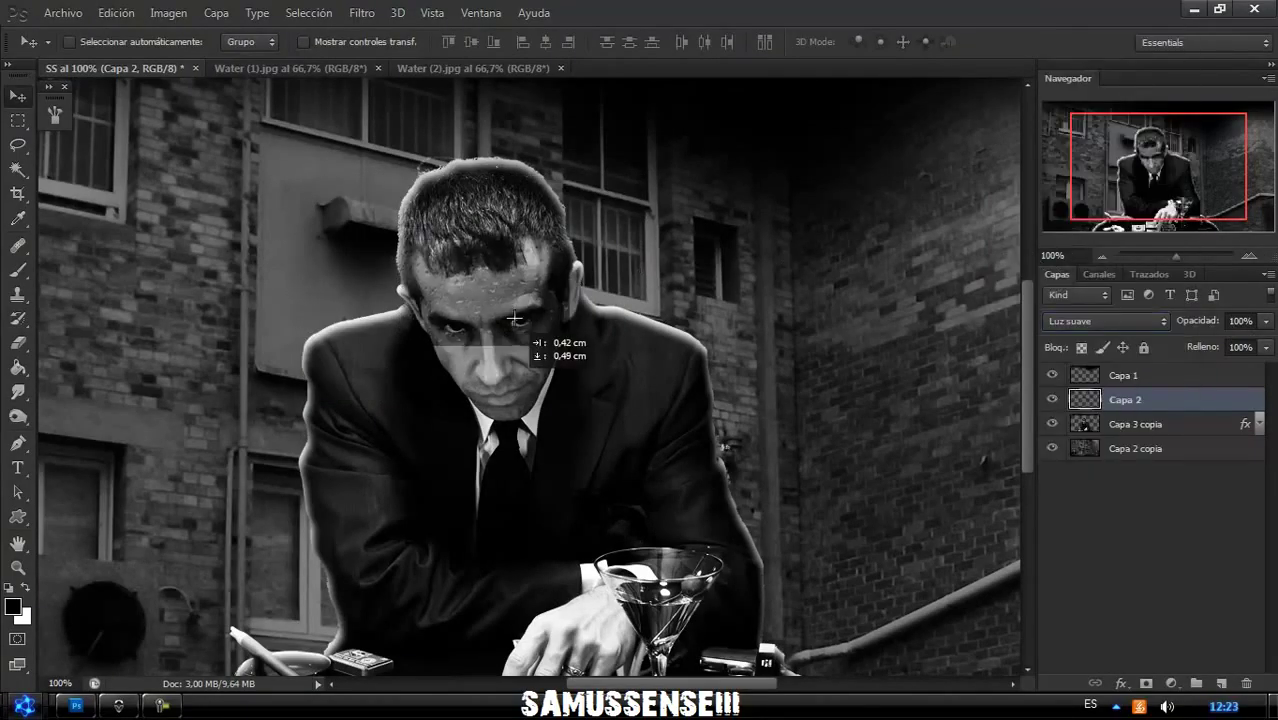
click(18, 342)
right_click(398, 262)
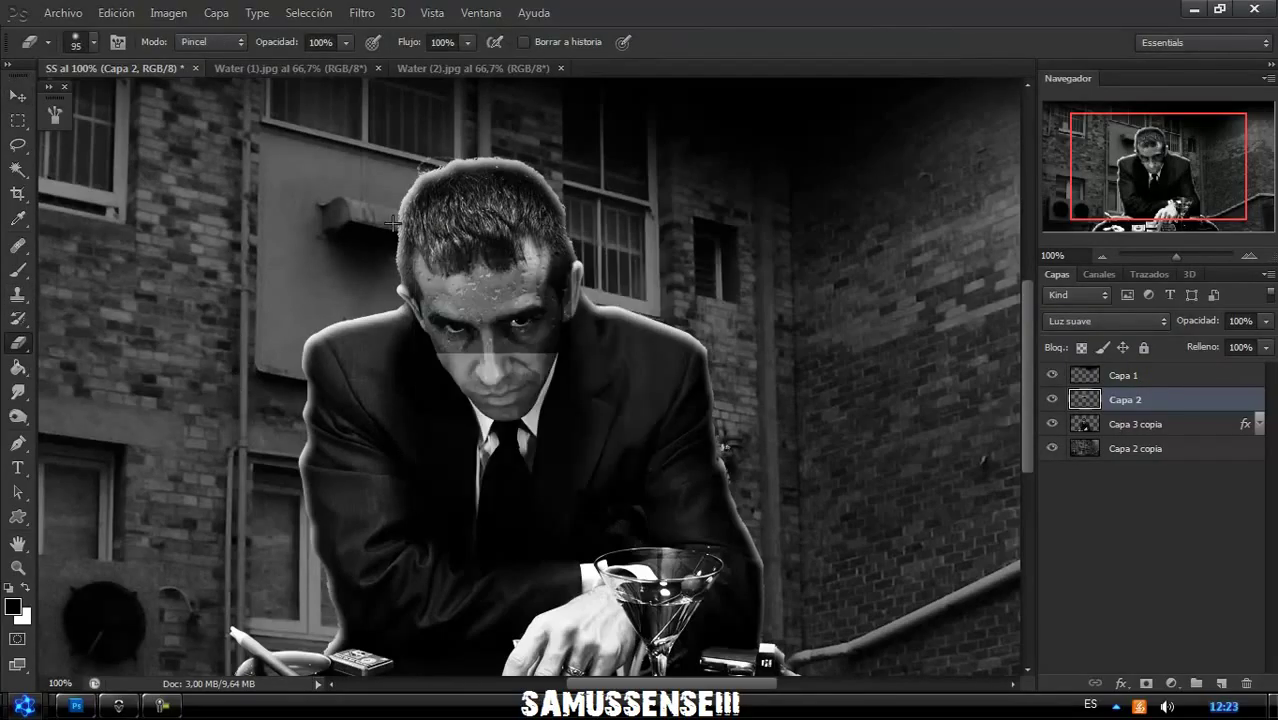
drag(463, 386, 572, 354)
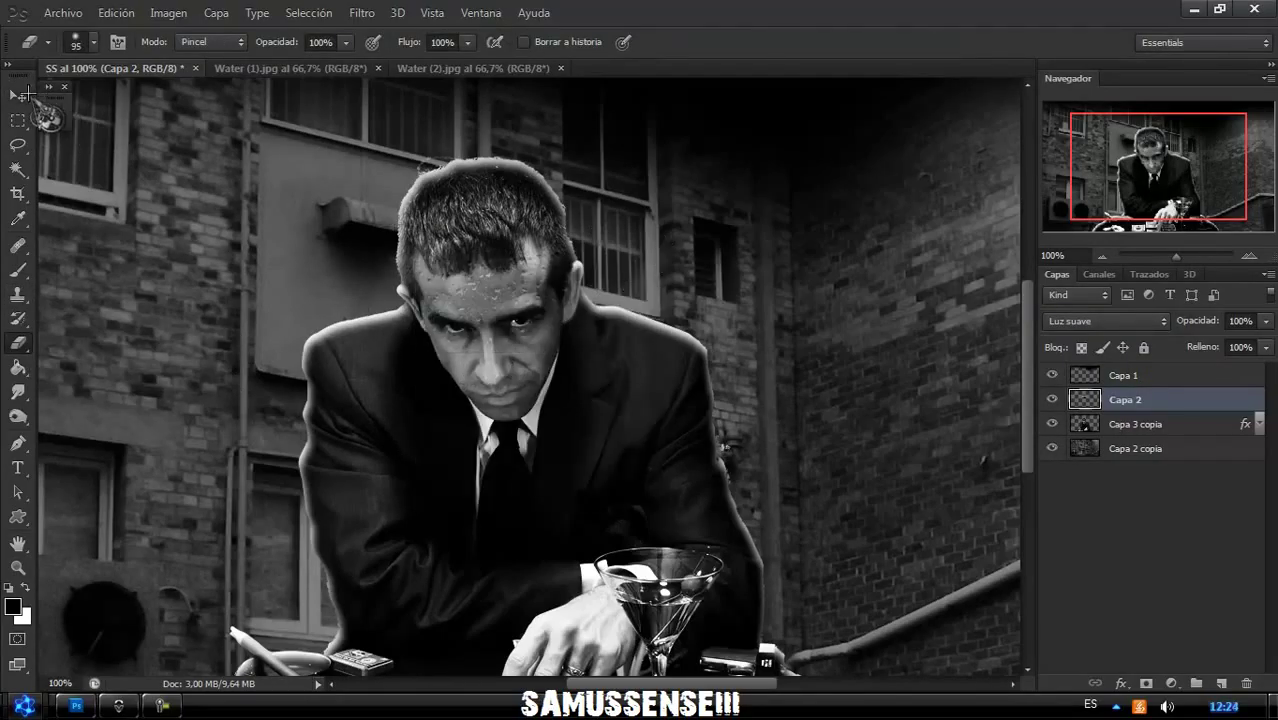
Bring the second water image over to the composite.
click(18, 95)
click(473, 68)
drag(290, 175, 55, 113)
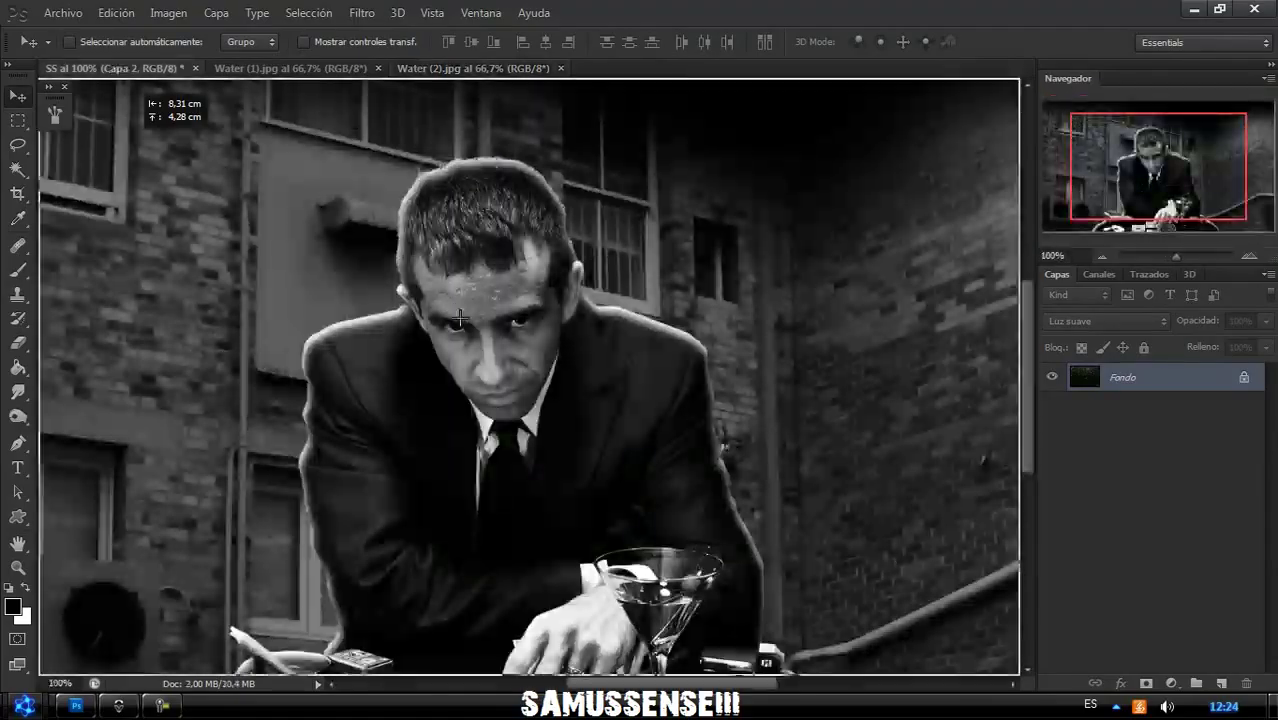
Drop in the second water texture, desaturate it, and set it to Luz suave.
drag(460, 318, 470, 320)
key(ctrl+u)
drag(980, 189, 857, 192)
click(1207, 63)
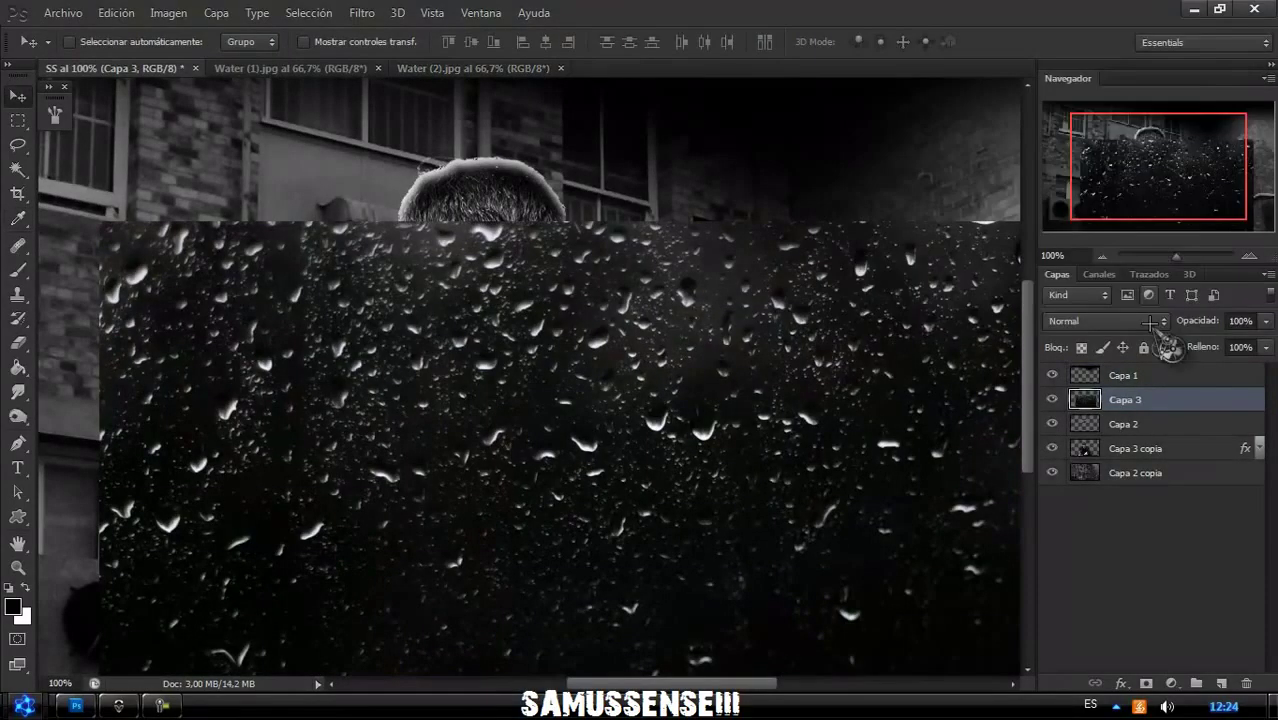
click(1150, 322)
click(1090, 246)
Scale the water texture to about 62% and move it over the man.
mouse_move(572, 287)
mouse_down()
mouse_move(553, 427)
mouse_move(553, 343)
mouse_up()
key(ctrl+t)
drag(135, 309, 333, 411)
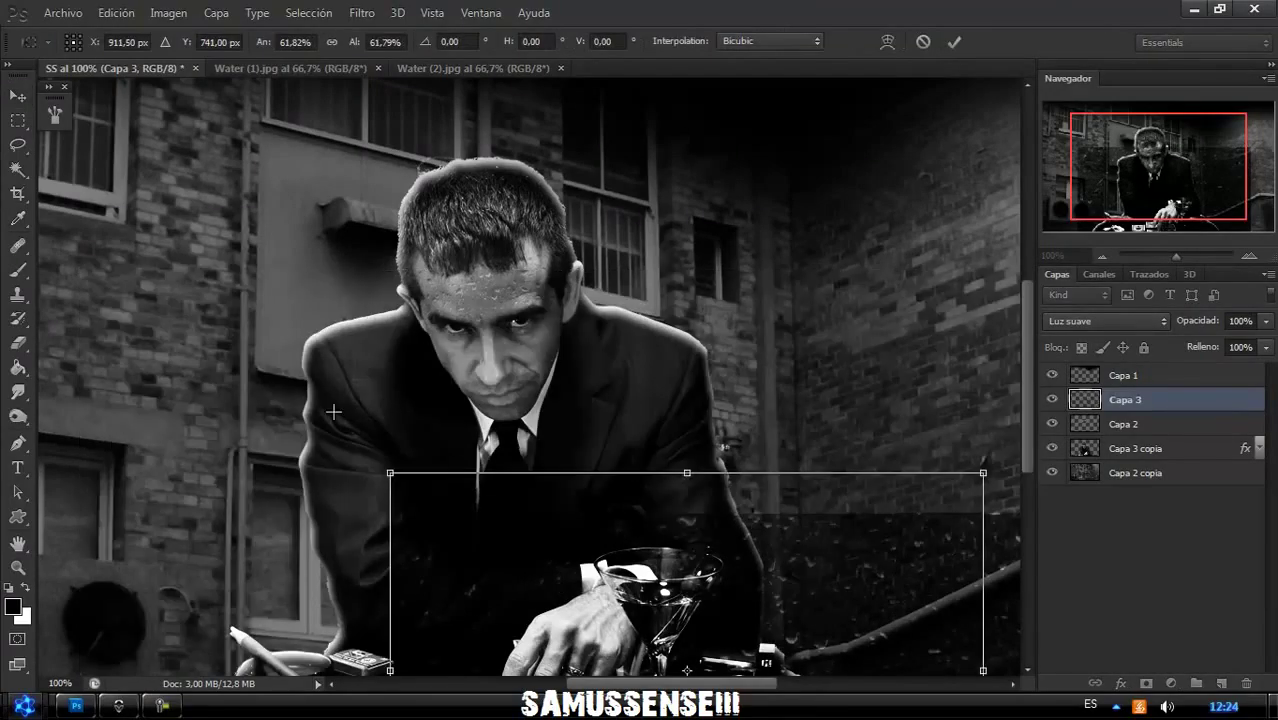
drag(528, 509, 334, 337)
key(Return)
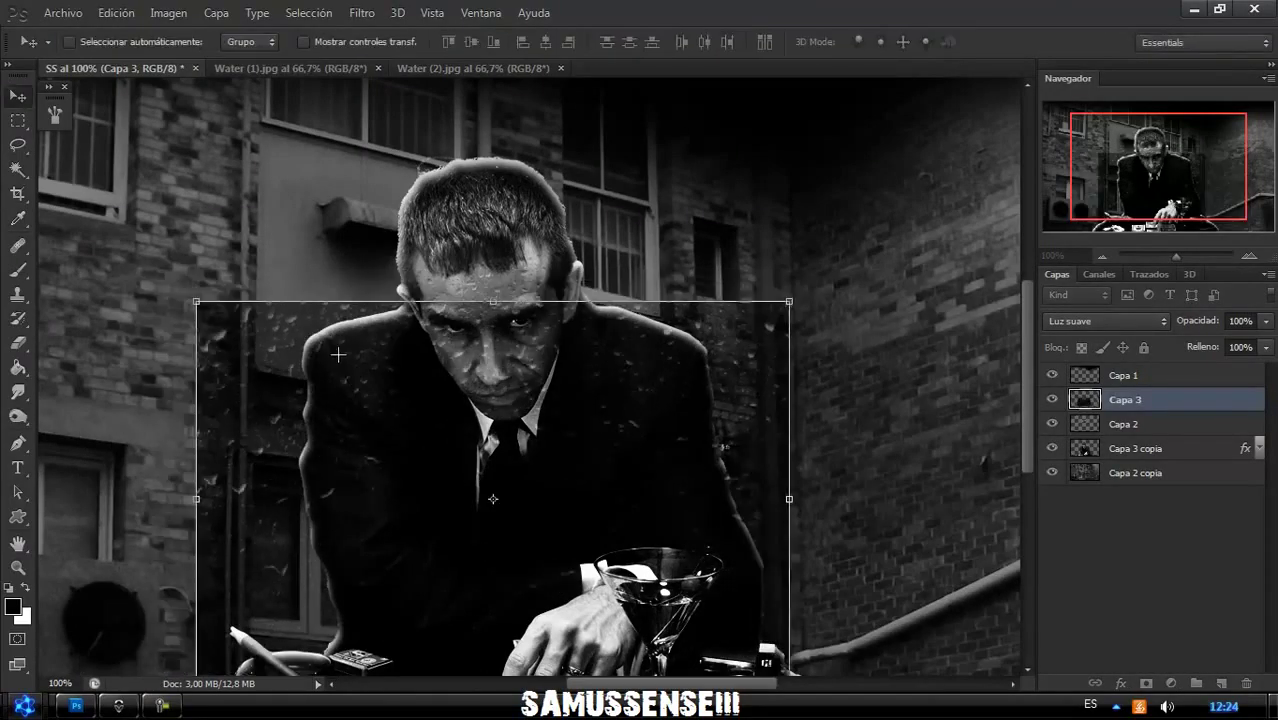
Copy the water inside the man's outline to Capa 4 in Luz suave, deleting the leftover layer.
ctrl+click(1084, 448)
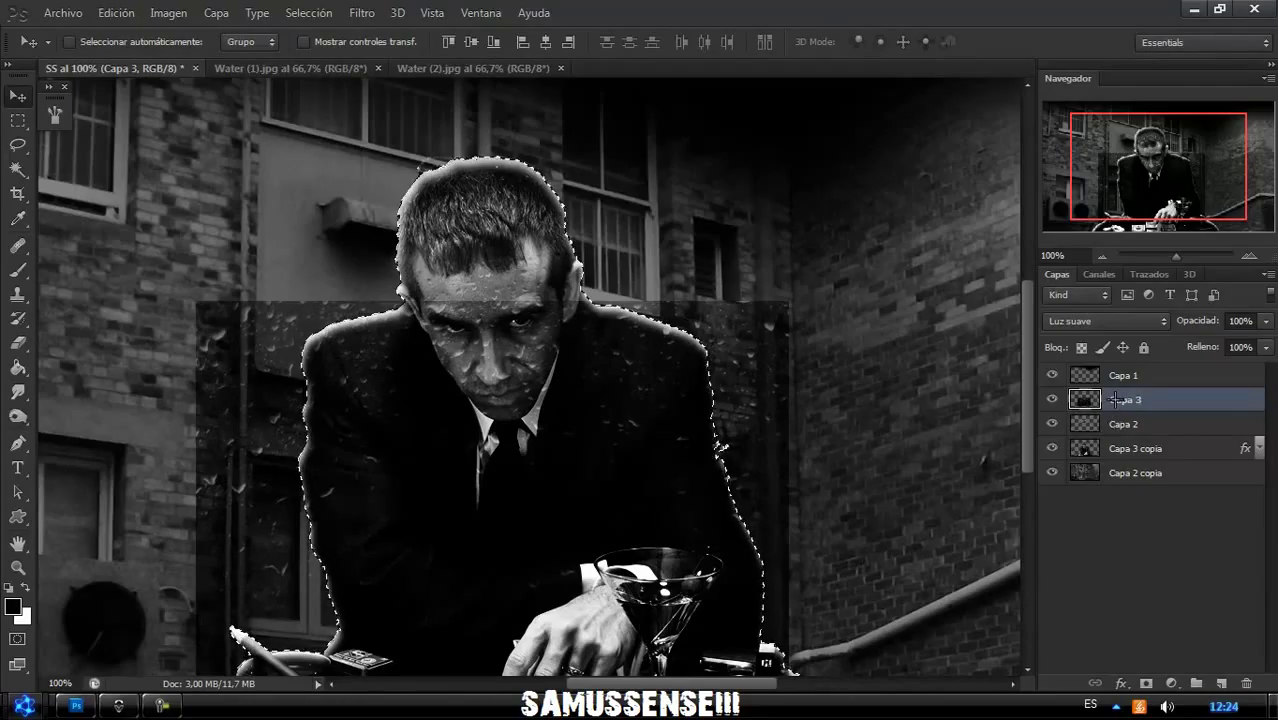
key(ctrl+j)
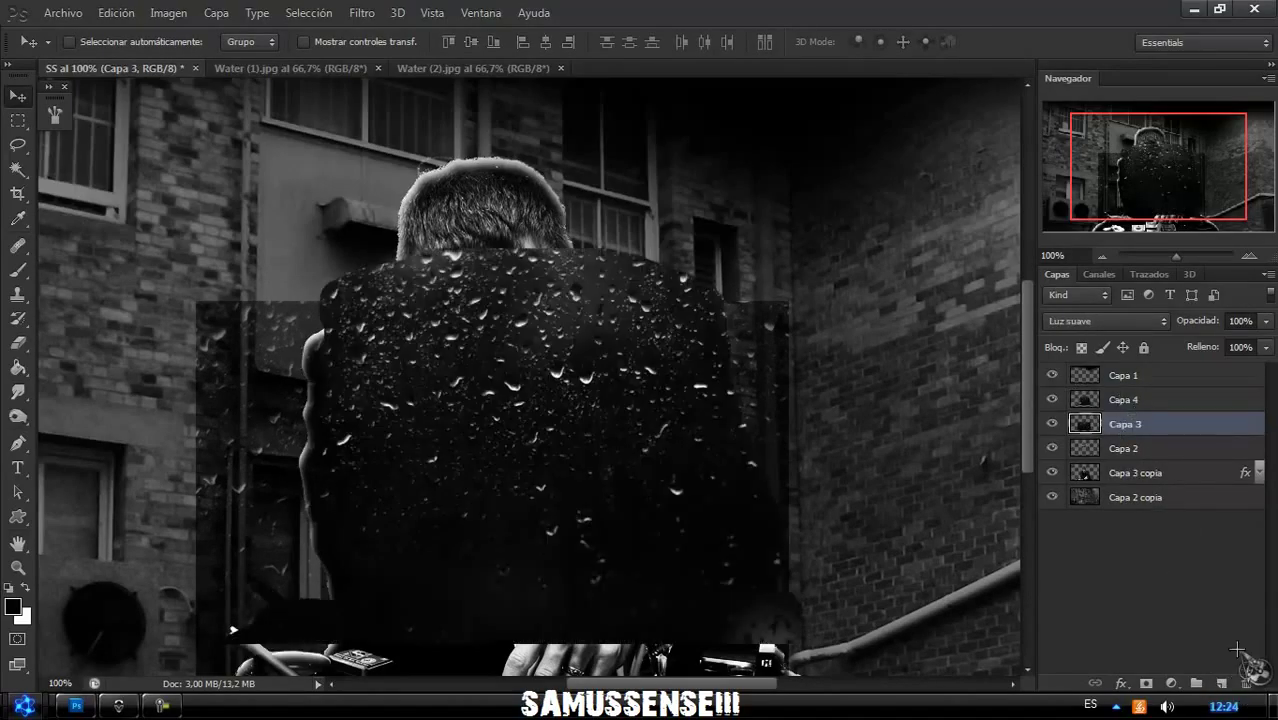
drag(1237, 651, 1246, 683)
click(1106, 321)
click(1080, 258)
Erase the water texture from the man's face and add empty layer Capa 5.
drag(573, 335, 592, 378)
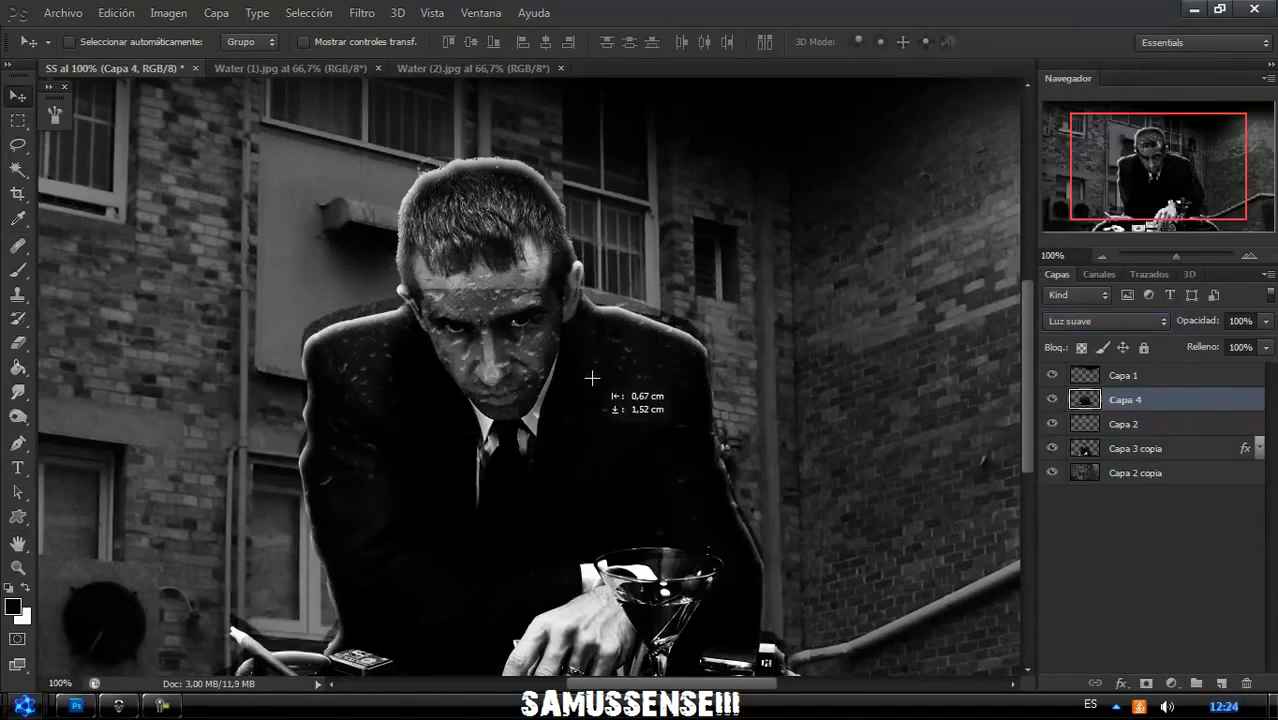
key(e)
mouse_move(430, 310)
mouse_down()
mouse_move(520, 380)
mouse_move(515, 342)
mouse_up()
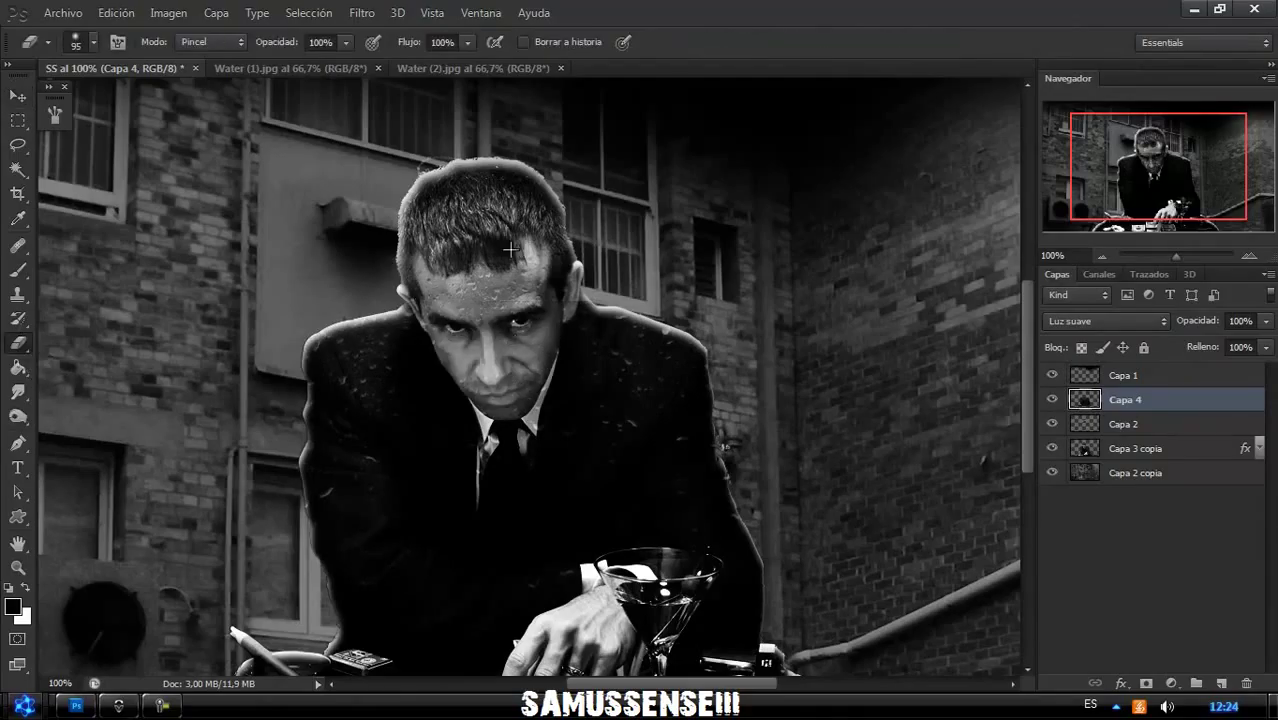
key(ctrl+minus)
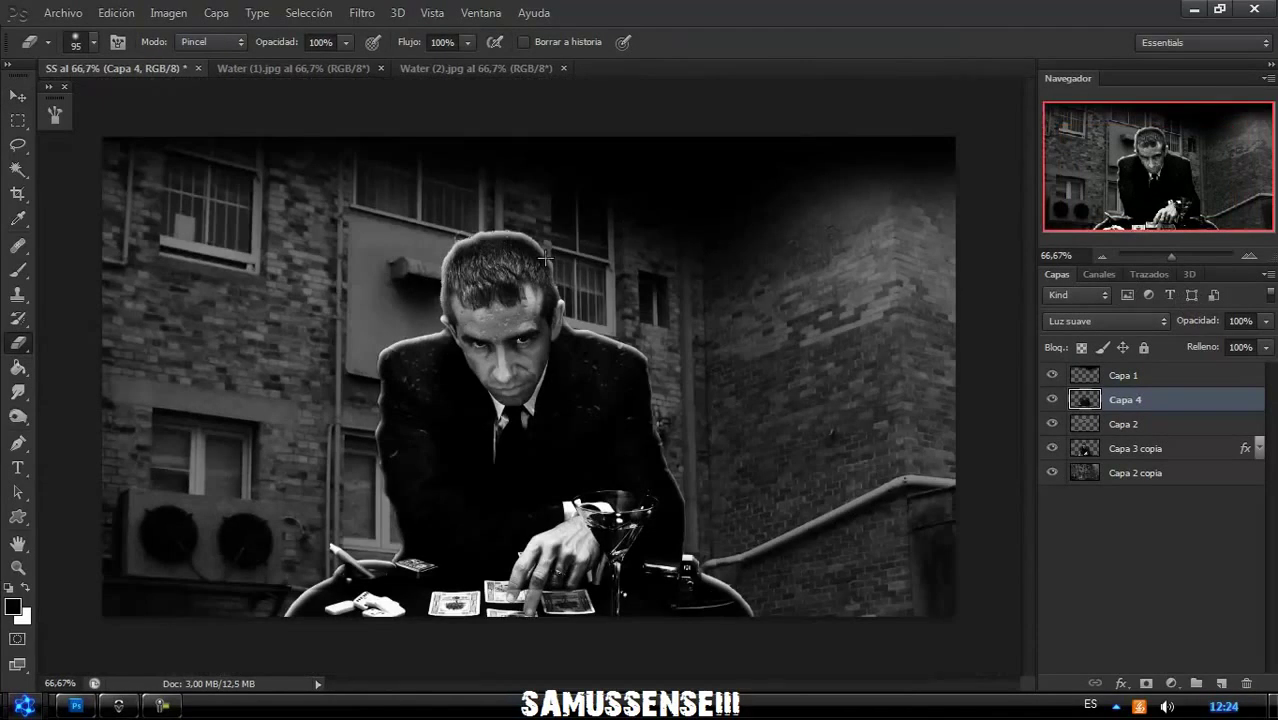
key(v)
click(1221, 683)
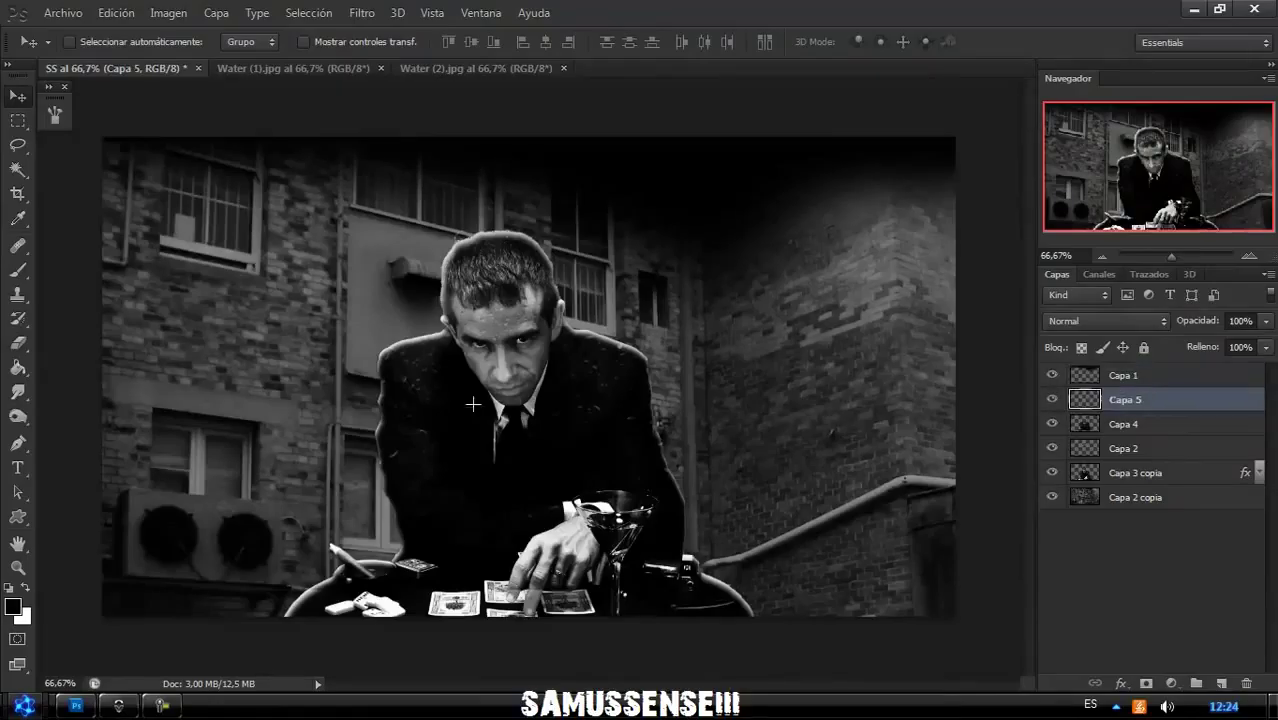
Set up a soft round brush with dab spacing widened to about 319%.
key(b)
right_click(293, 370)
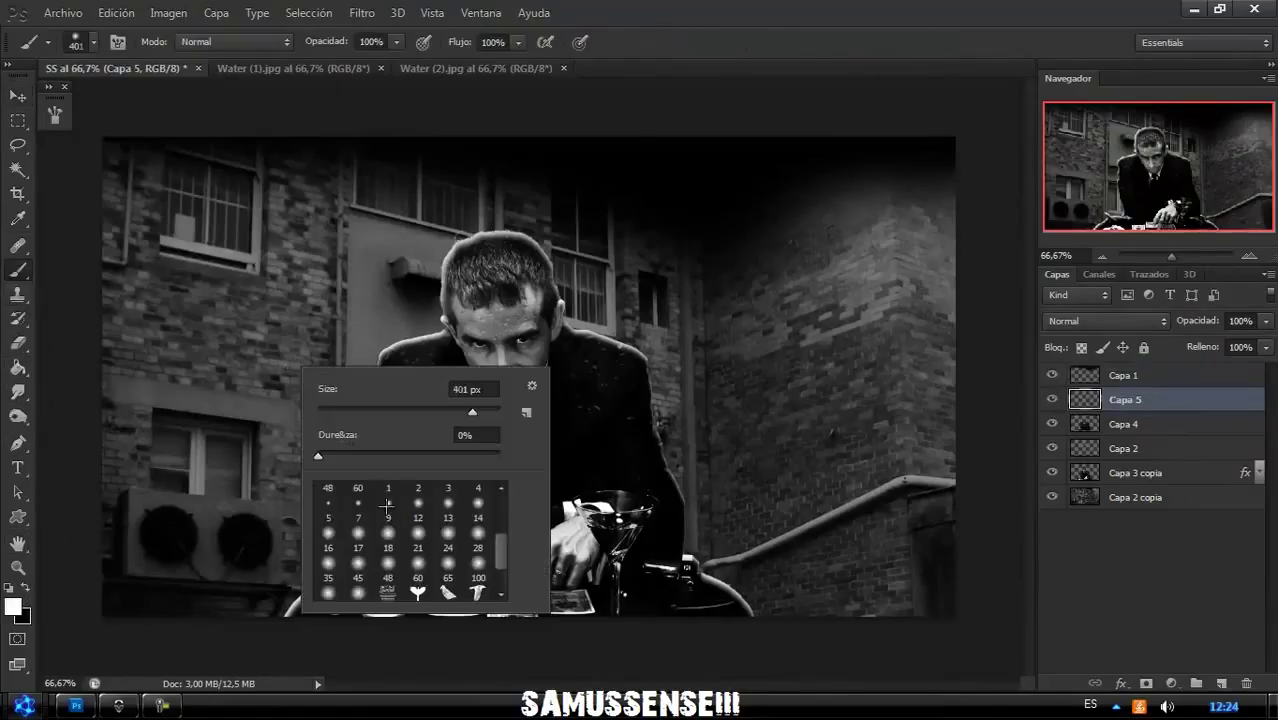
click(358, 518)
click(55, 115)
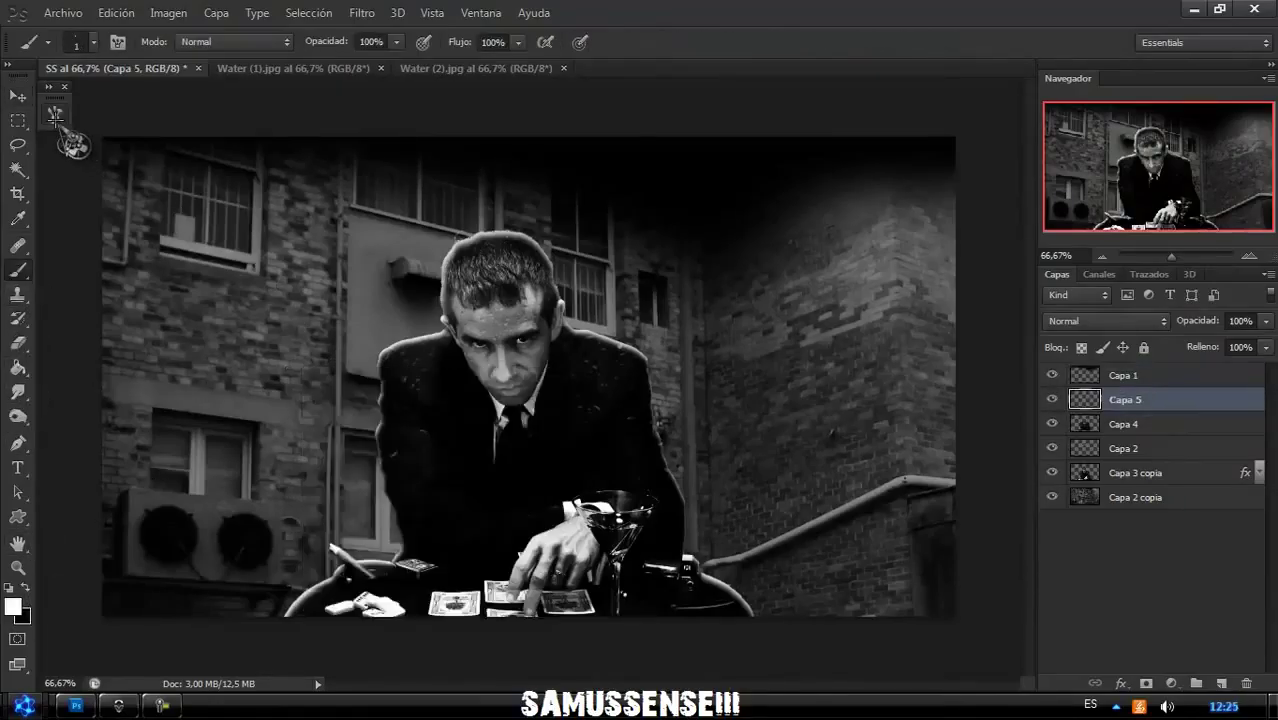
click(301, 288)
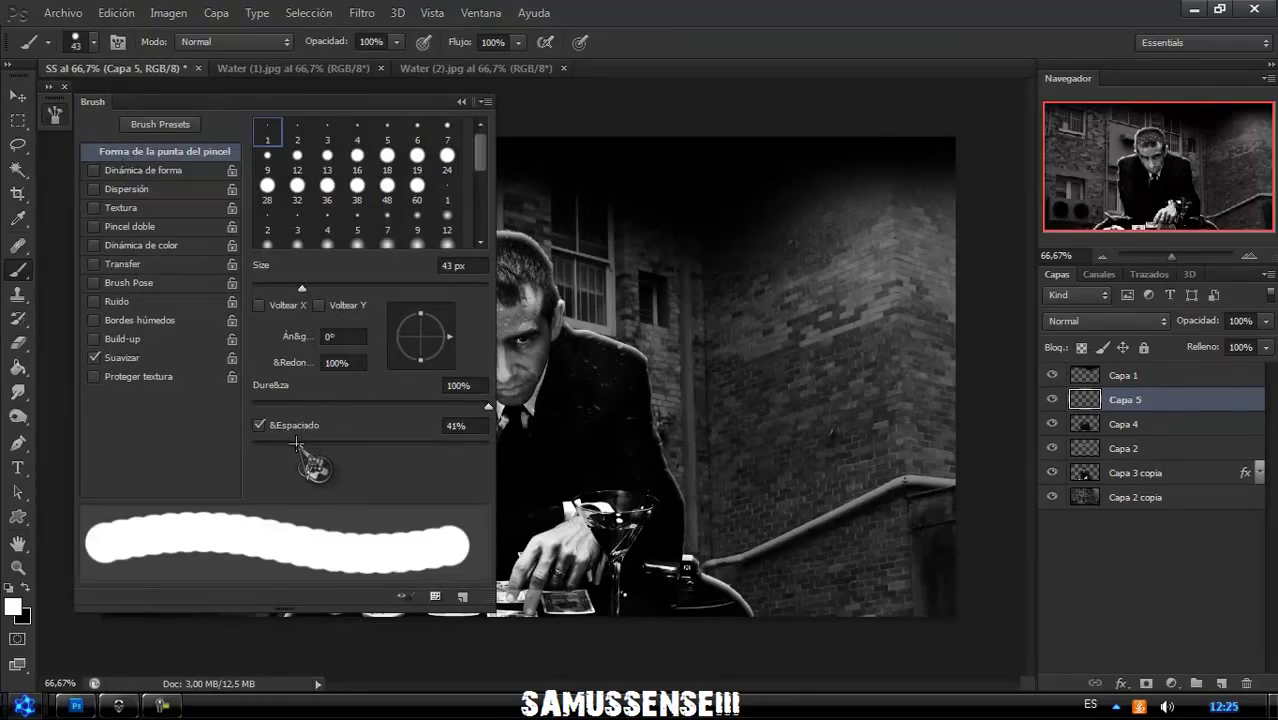
drag(299, 446, 406, 446)
drag(301, 288, 277, 288)
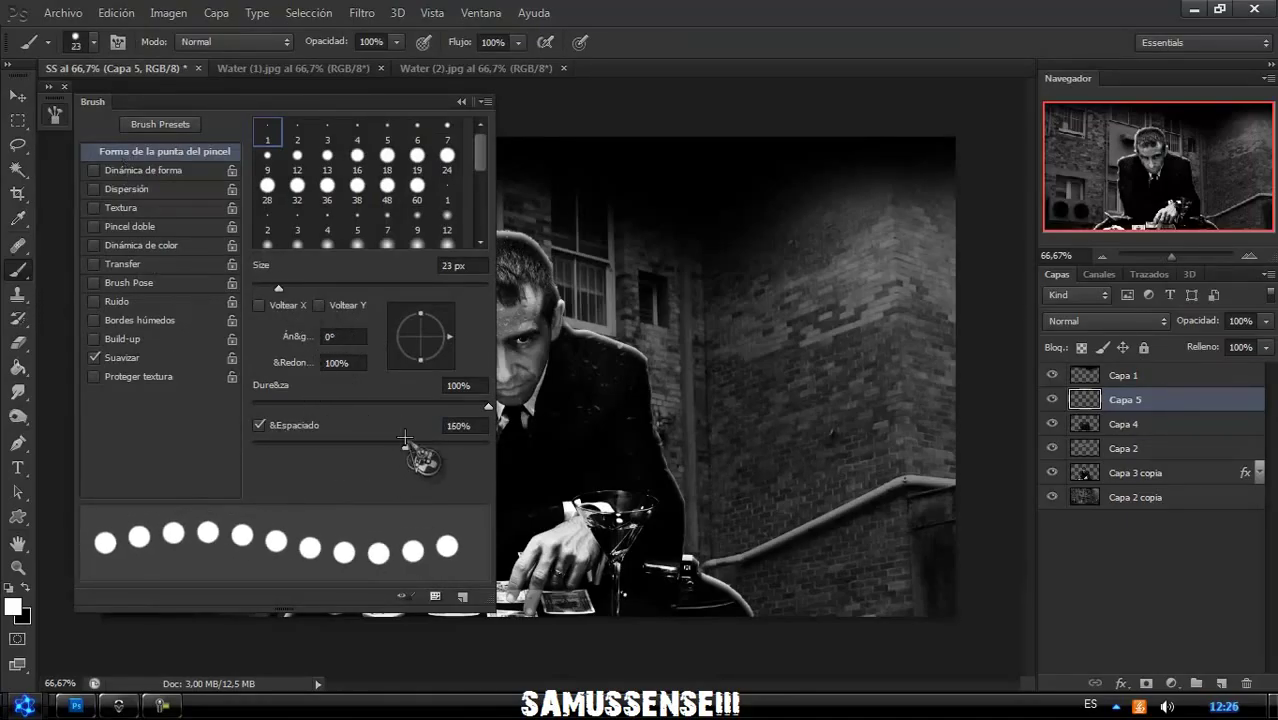
drag(404, 443, 443, 446)
Enable scattering and 100% size jitter with no roundness variation, and shrink the brush to 5 px.
click(125, 189)
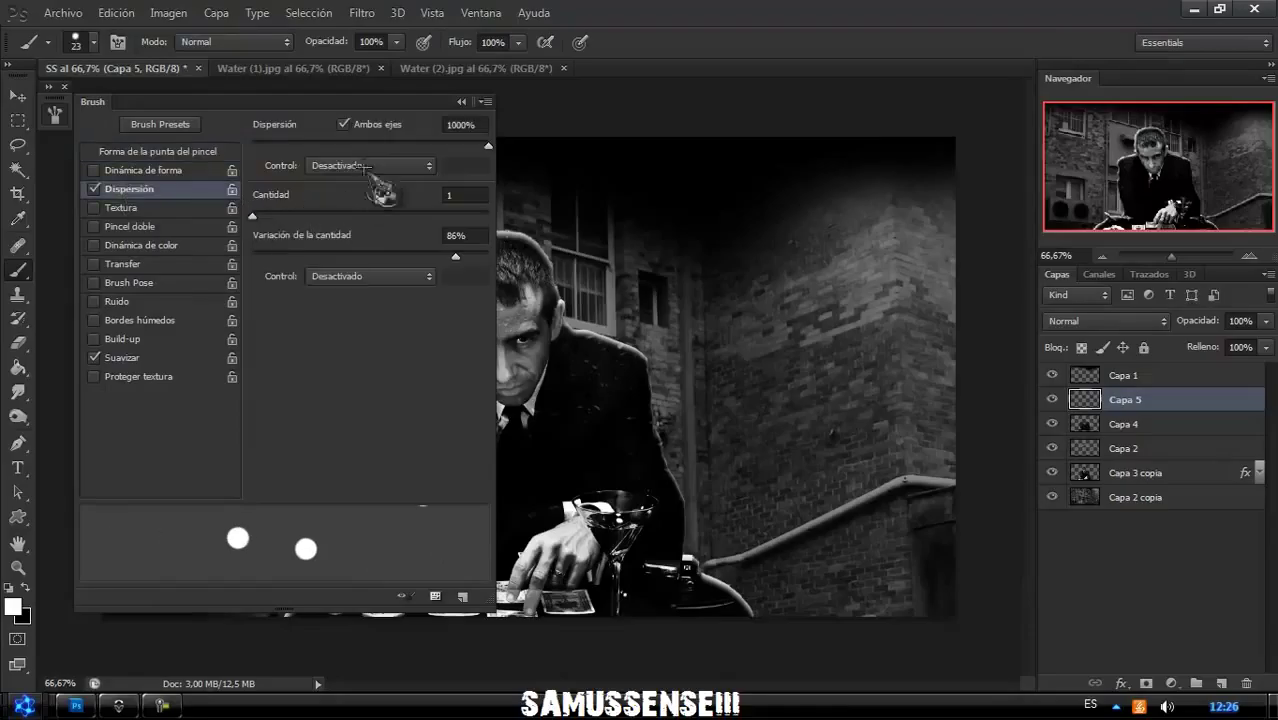
click(145, 170)
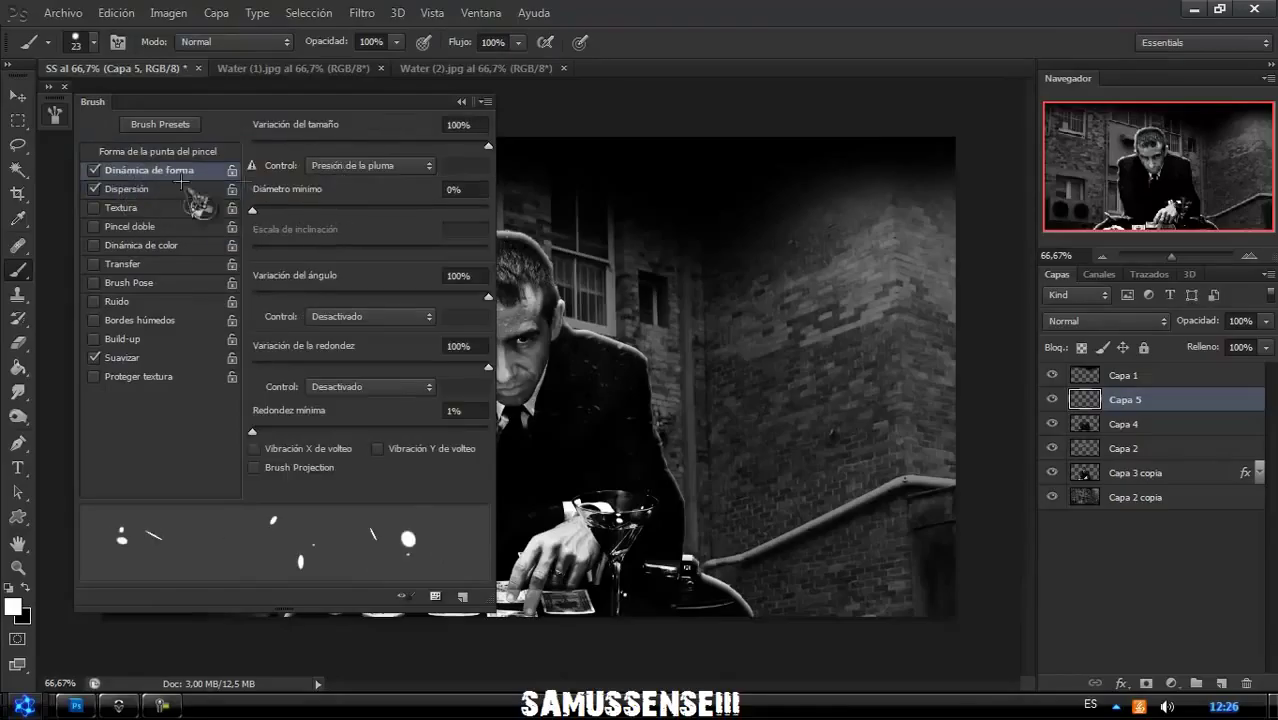
drag(278, 142, 488, 146)
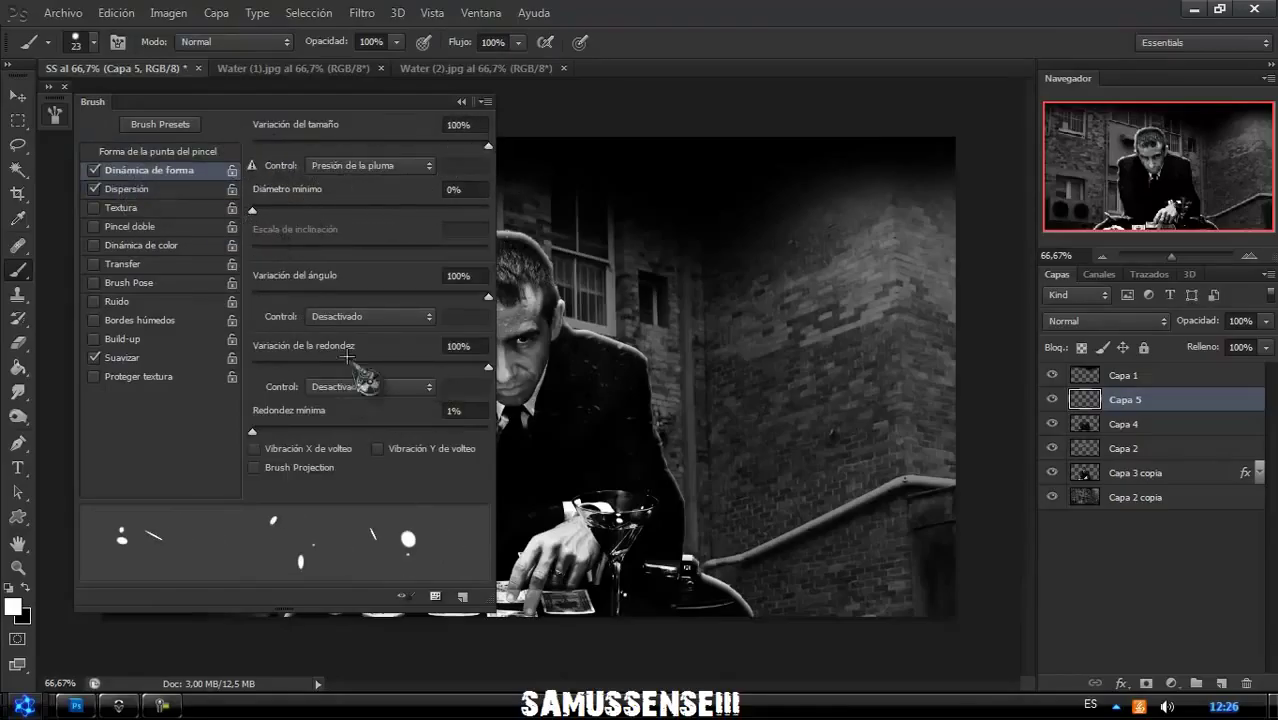
drag(346, 360, 165, 372)
click(157, 151)
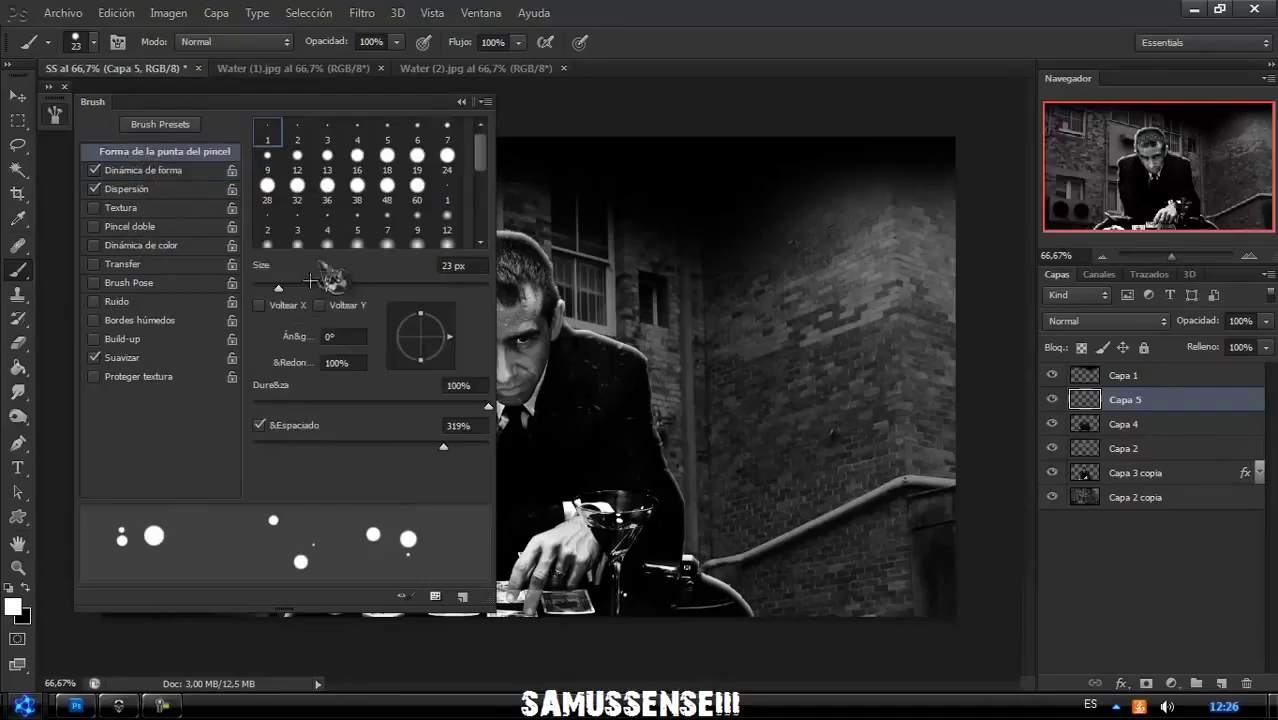
drag(328, 278, 271, 297)
click(128, 188)
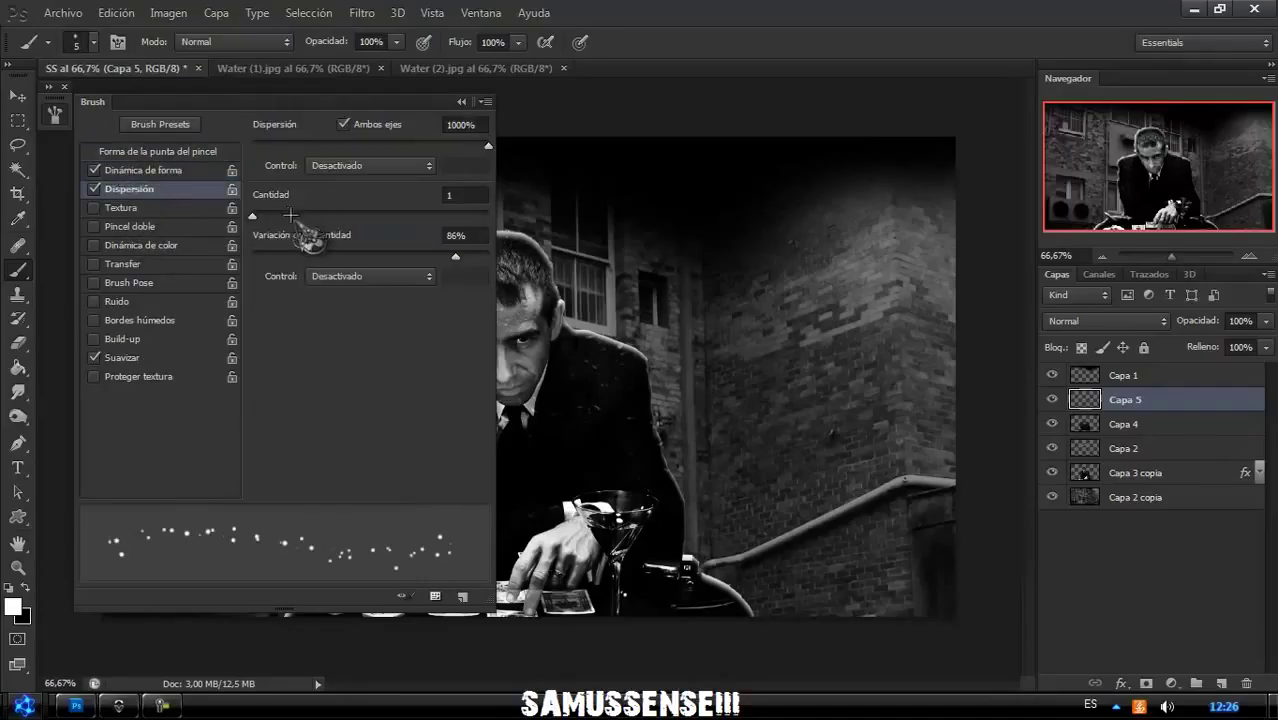
click(129, 170)
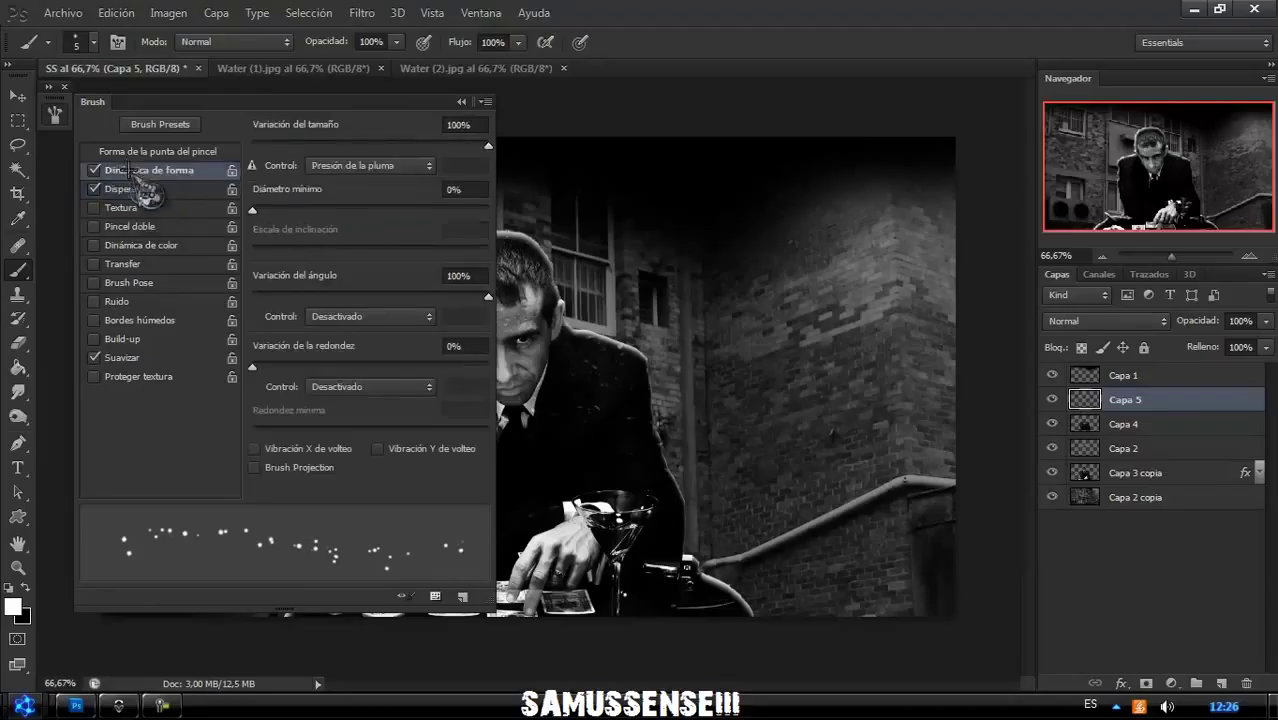
click(157, 151)
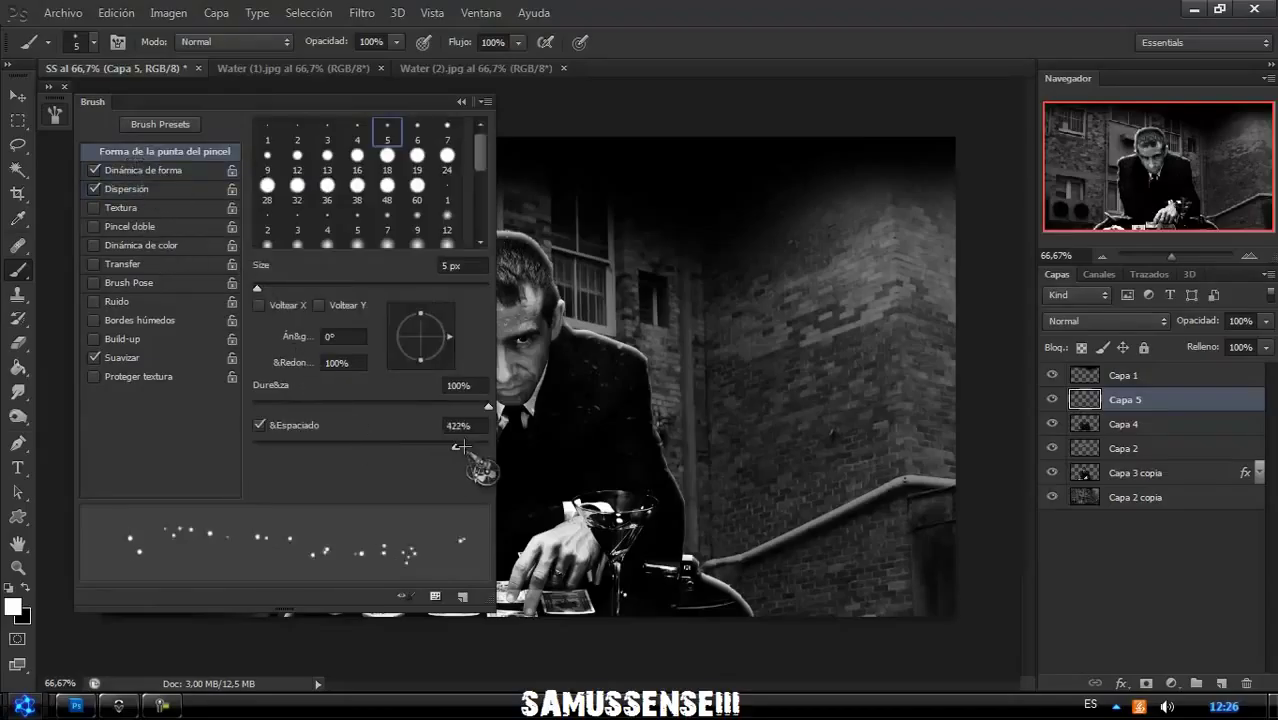
click(461, 102)
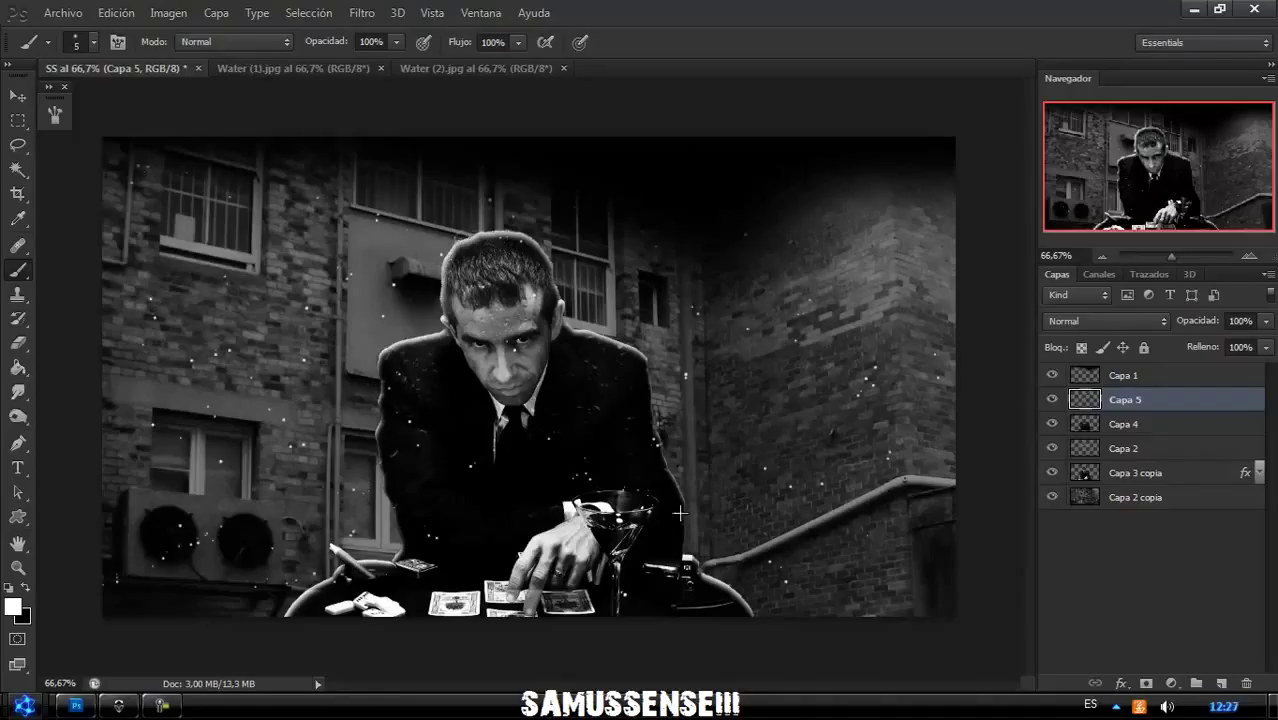
Duplicate the speckle layer and motion-blur it at 67°, 22 px into rain streaks.
key(ctrl+j)
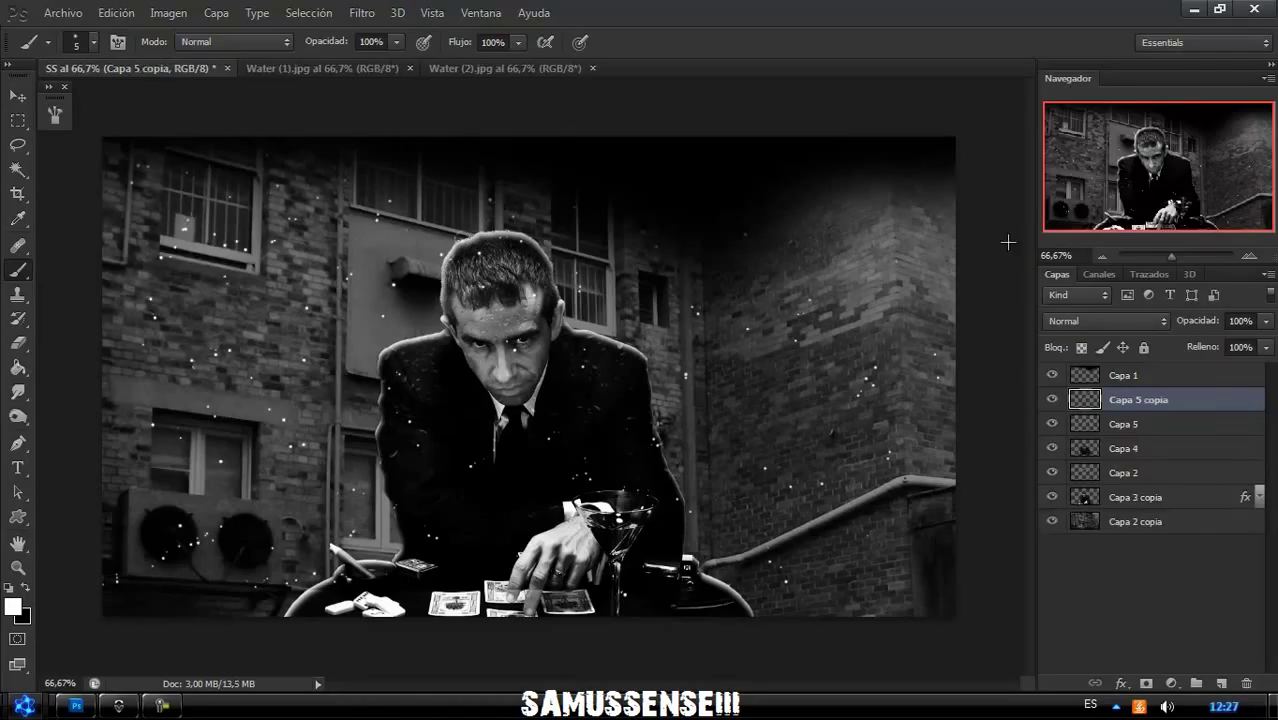
right_click(1127, 400)
click(361, 12)
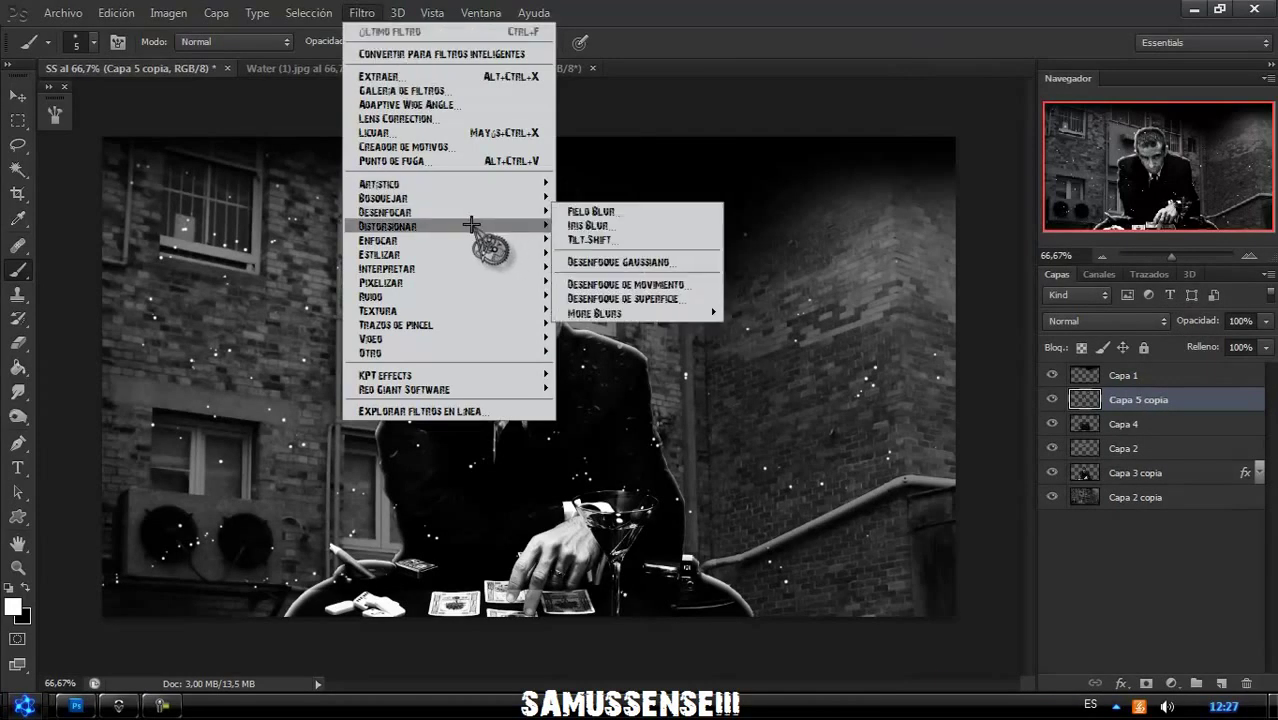
mouse_move(385, 212)
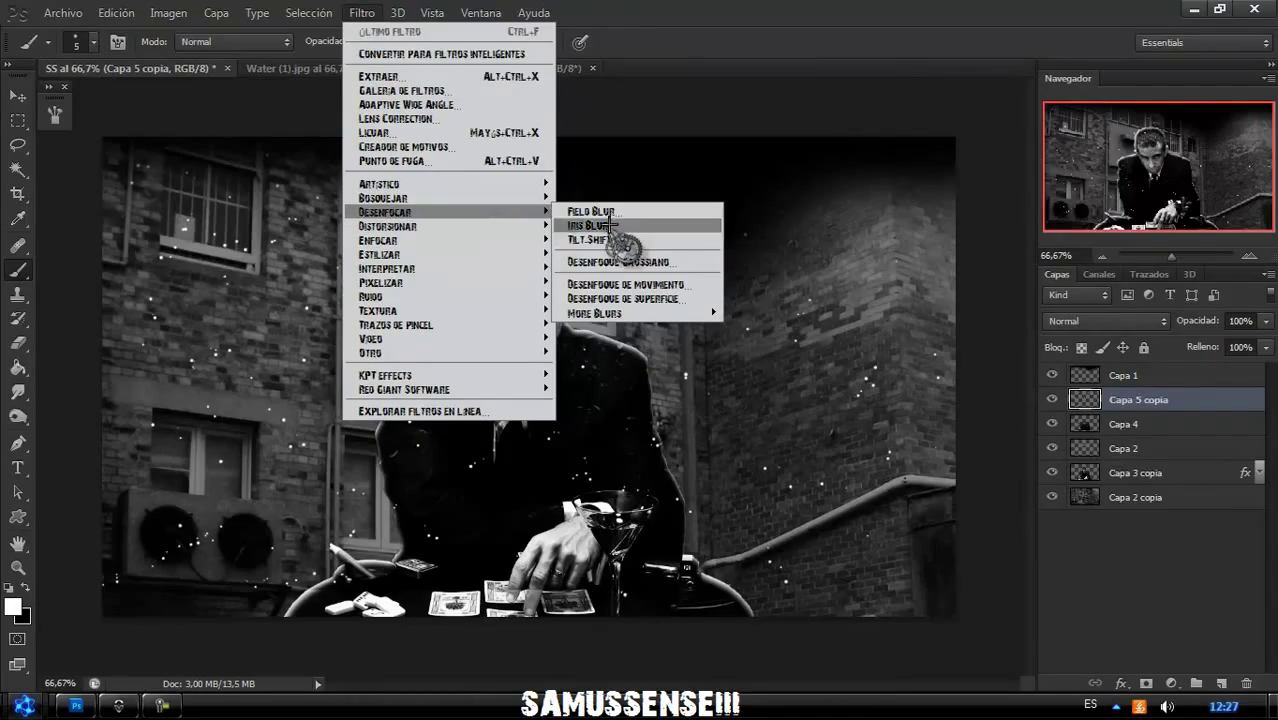
click(625, 284)
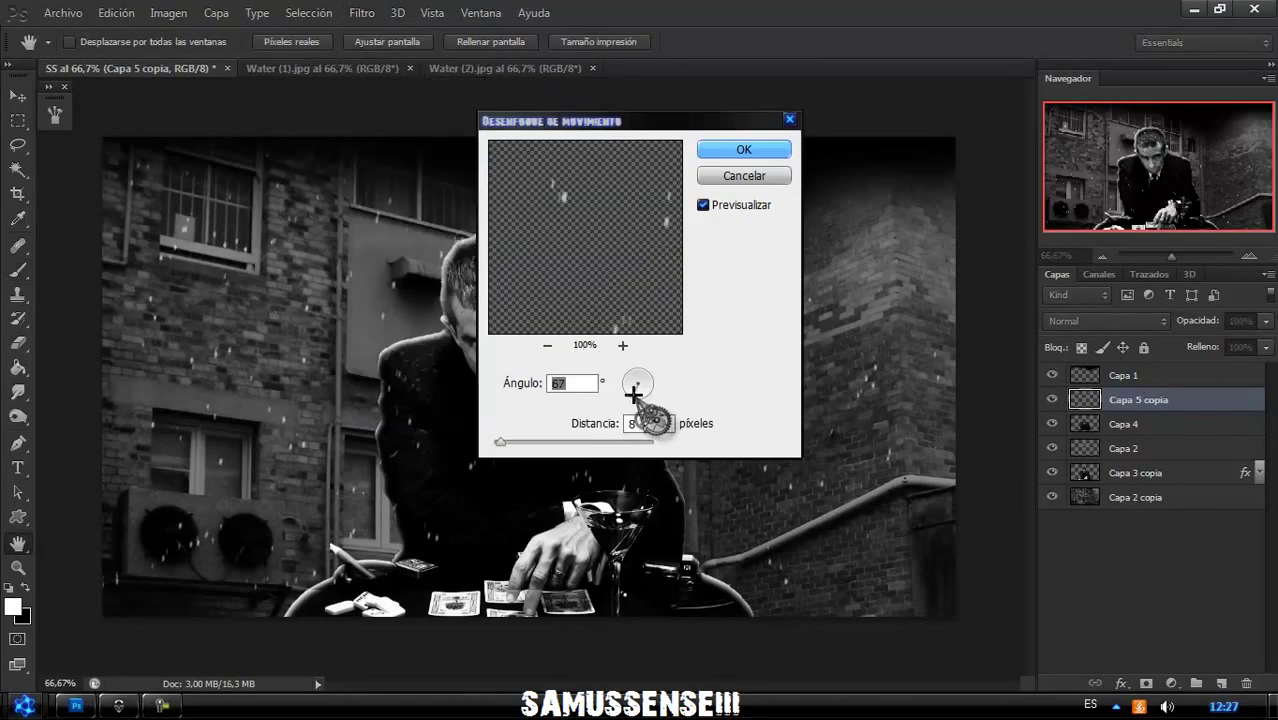
drag(499, 441, 521, 441)
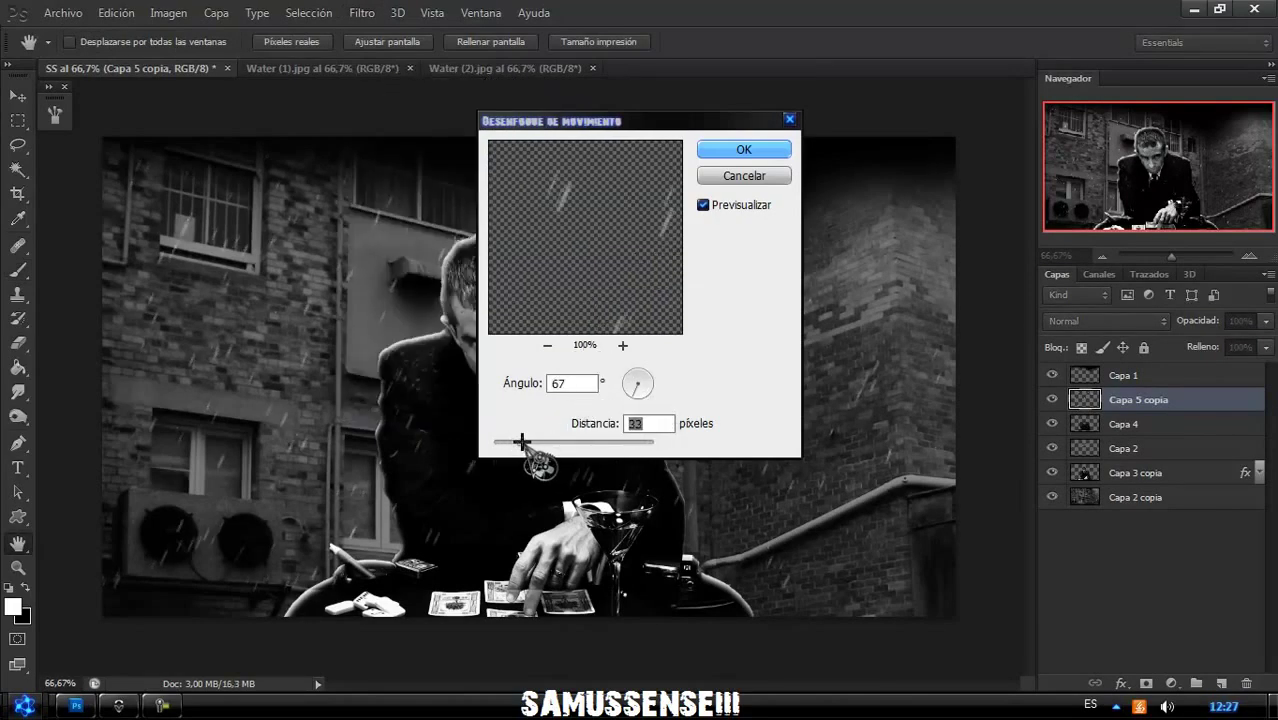
click(741, 151)
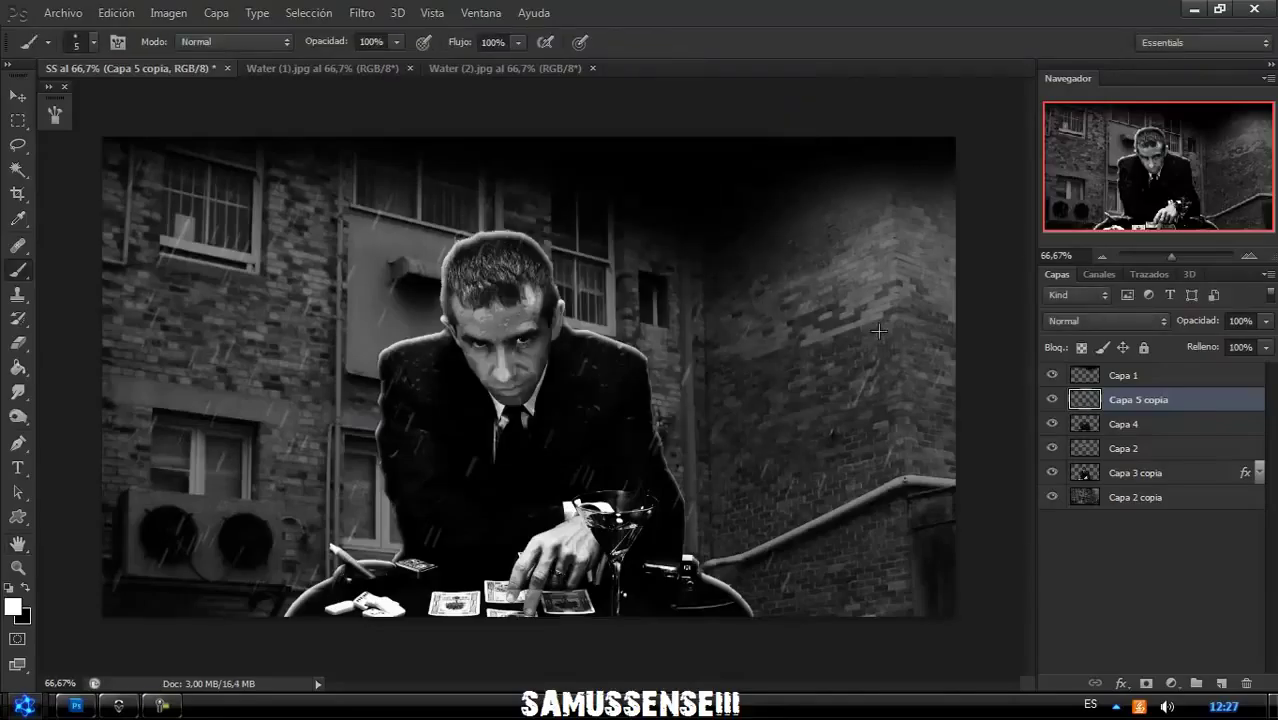
Double the rain streak layer and remove the original speckle layer Capa 5.
key(ctrl+j)
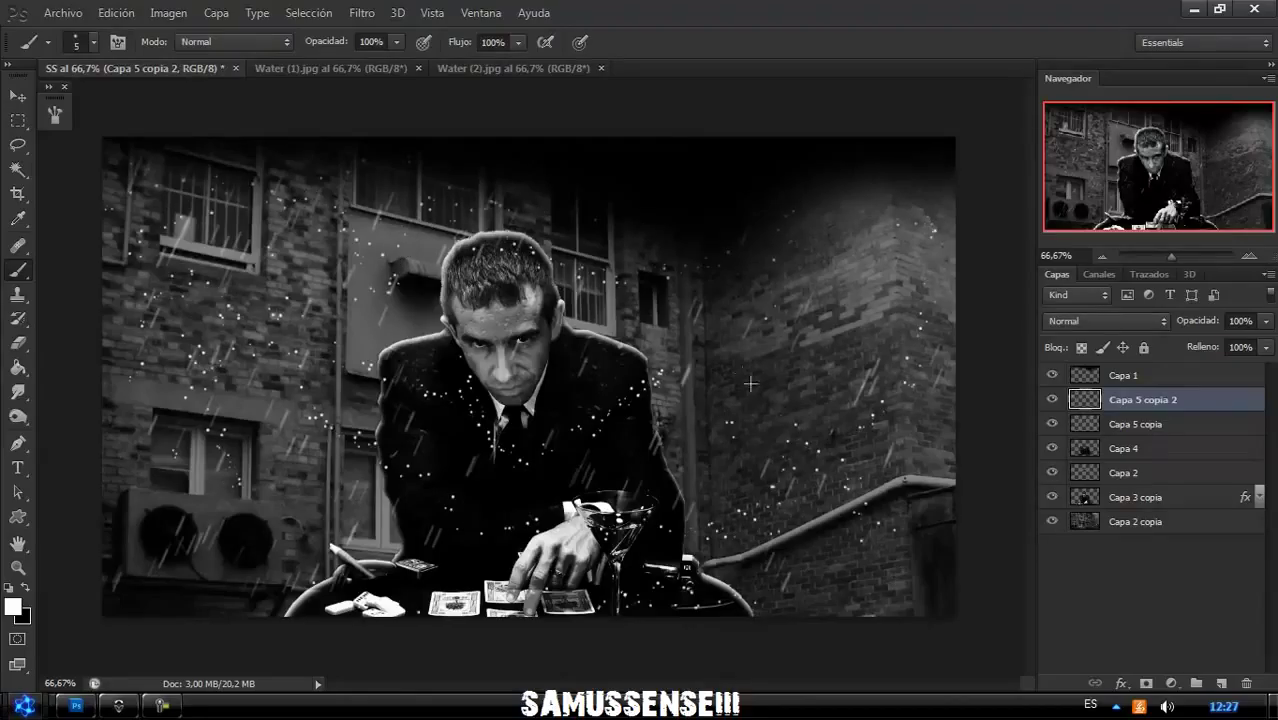
key(ctrl+z)
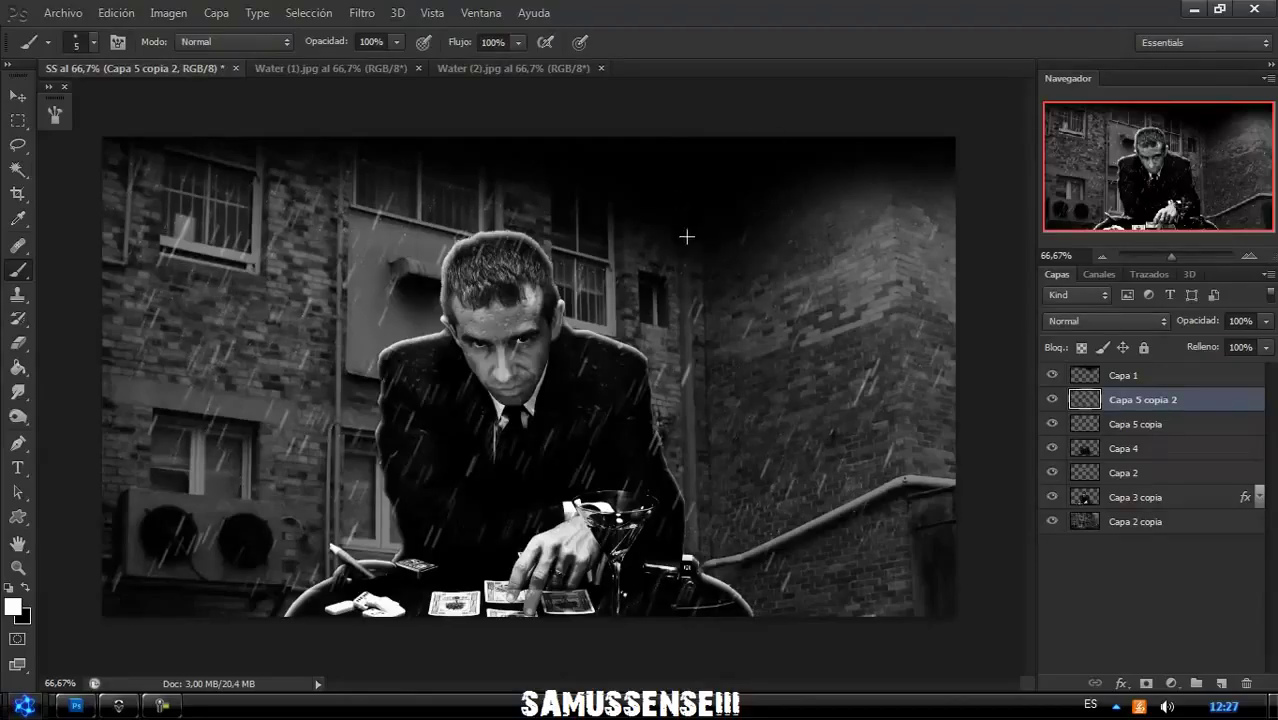
click(1120, 449)
click(1125, 497)
Add a new empty layer beneath Capa 3 copia and switch to the Brush tool.
click(1221, 683)
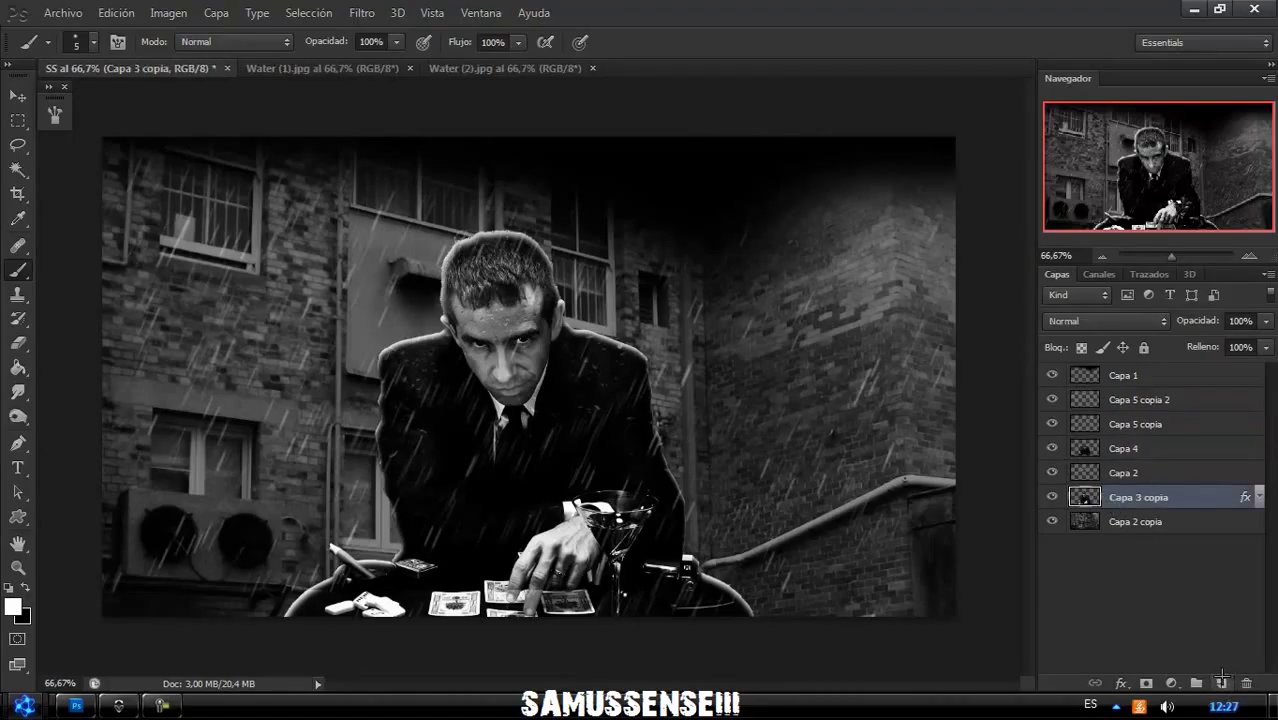
drag(1115, 527, 1115, 524)
click(18, 95)
click(18, 270)
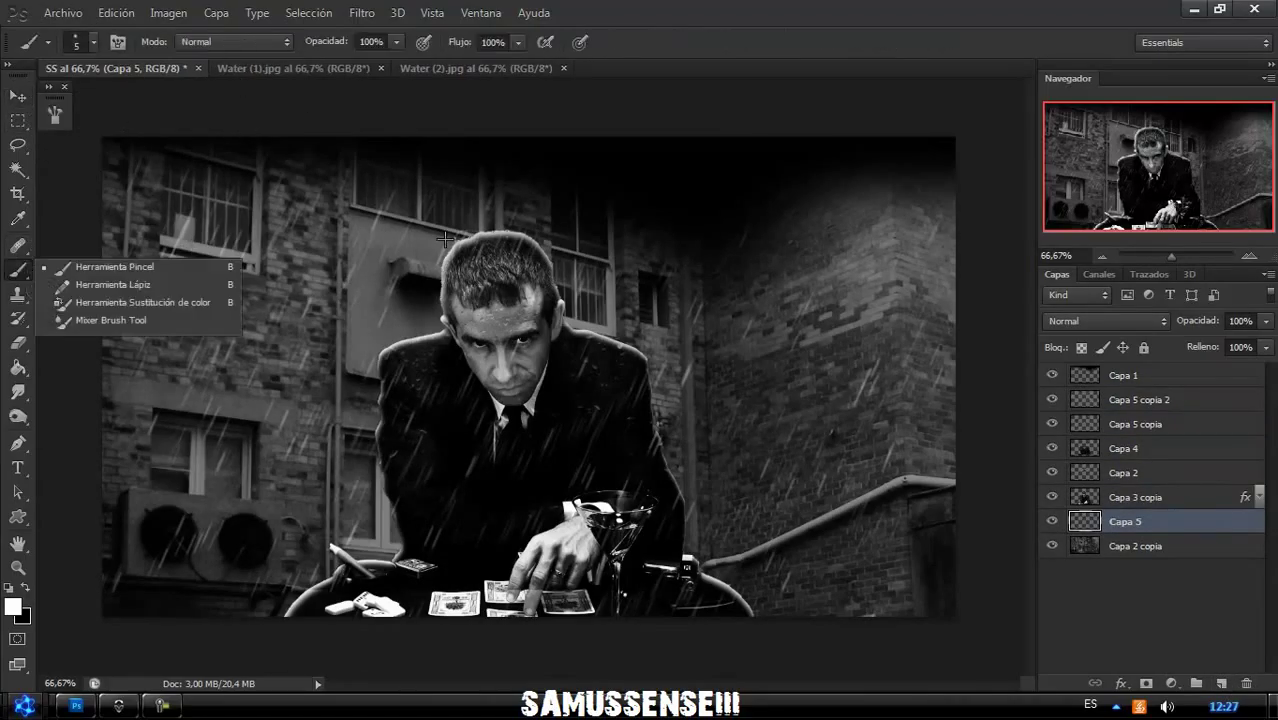
Load the Splash And Falling Rain brush set via Cargar pinceles.
right_click(617, 349)
click(611, 286)
click(595, 372)
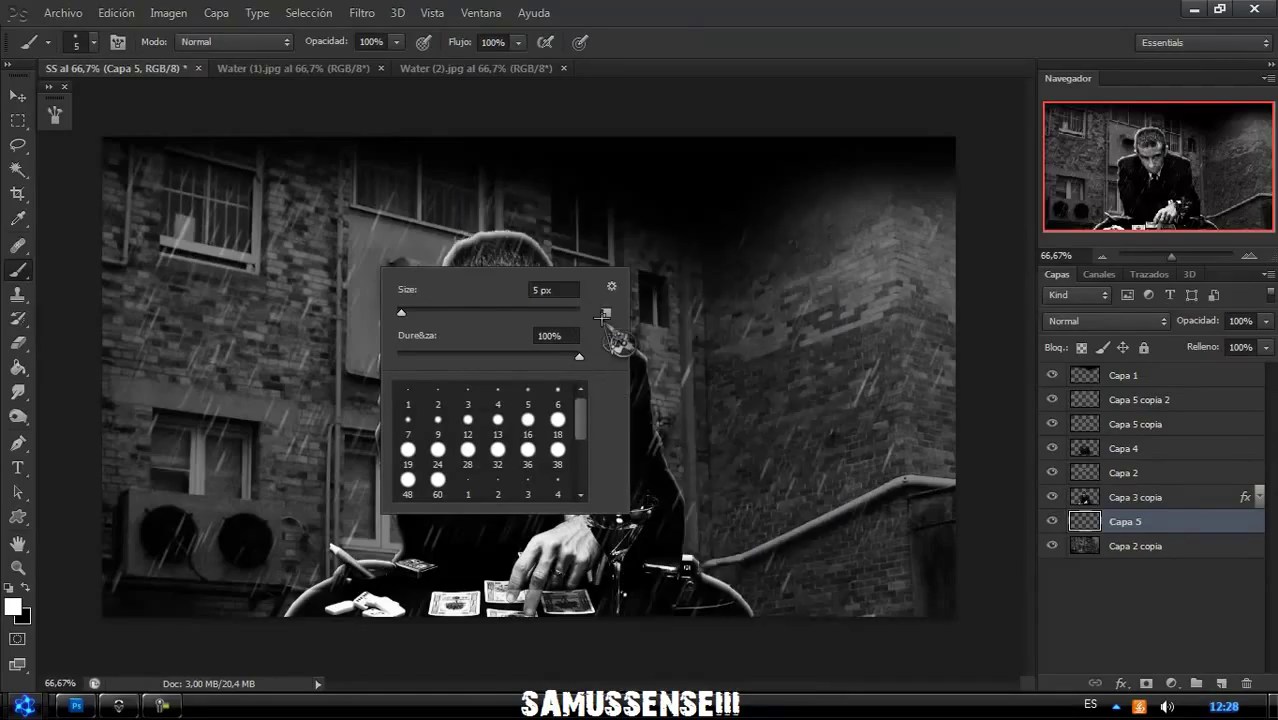
click(611, 286)
click(676, 434)
click(210, 131)
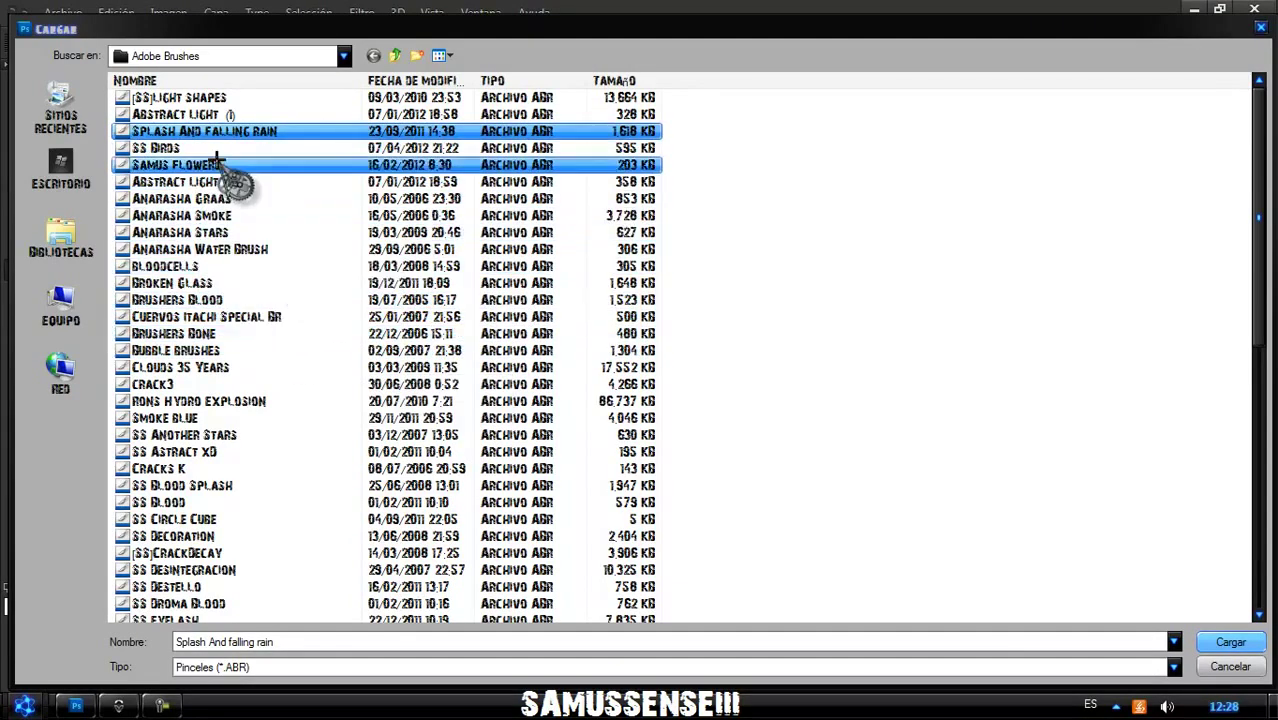
double_click(268, 401)
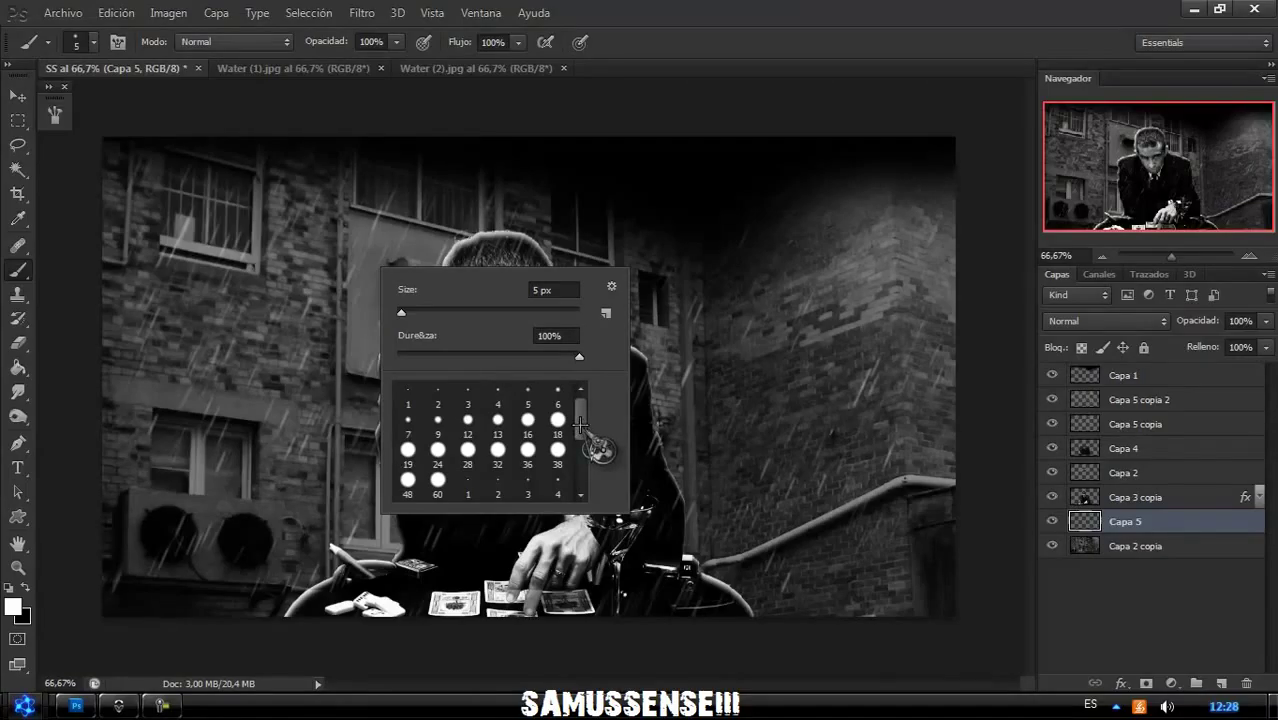
With the first splash brush at 185 px, stamp white splashes near the head, shoulders and glass.
drag(580, 425, 580, 470)
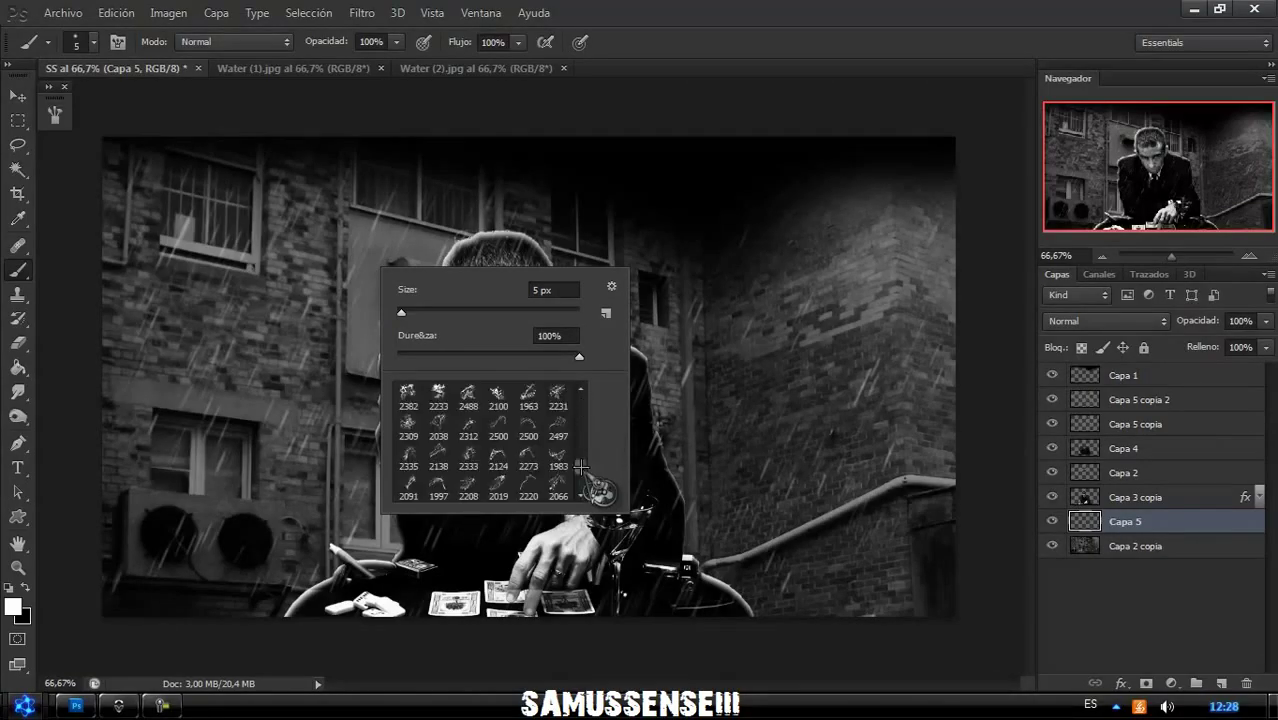
click(400, 392)
drag(569, 313, 527, 313)
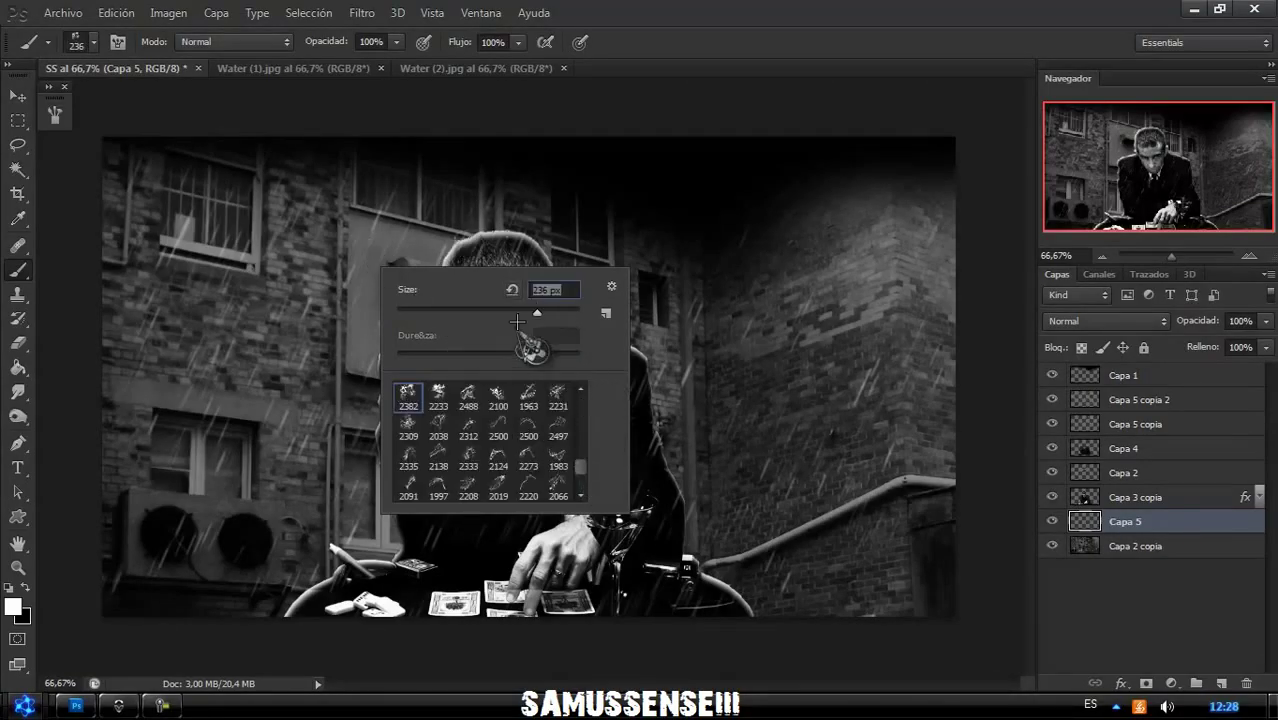
click(657, 535)
click(600, 335)
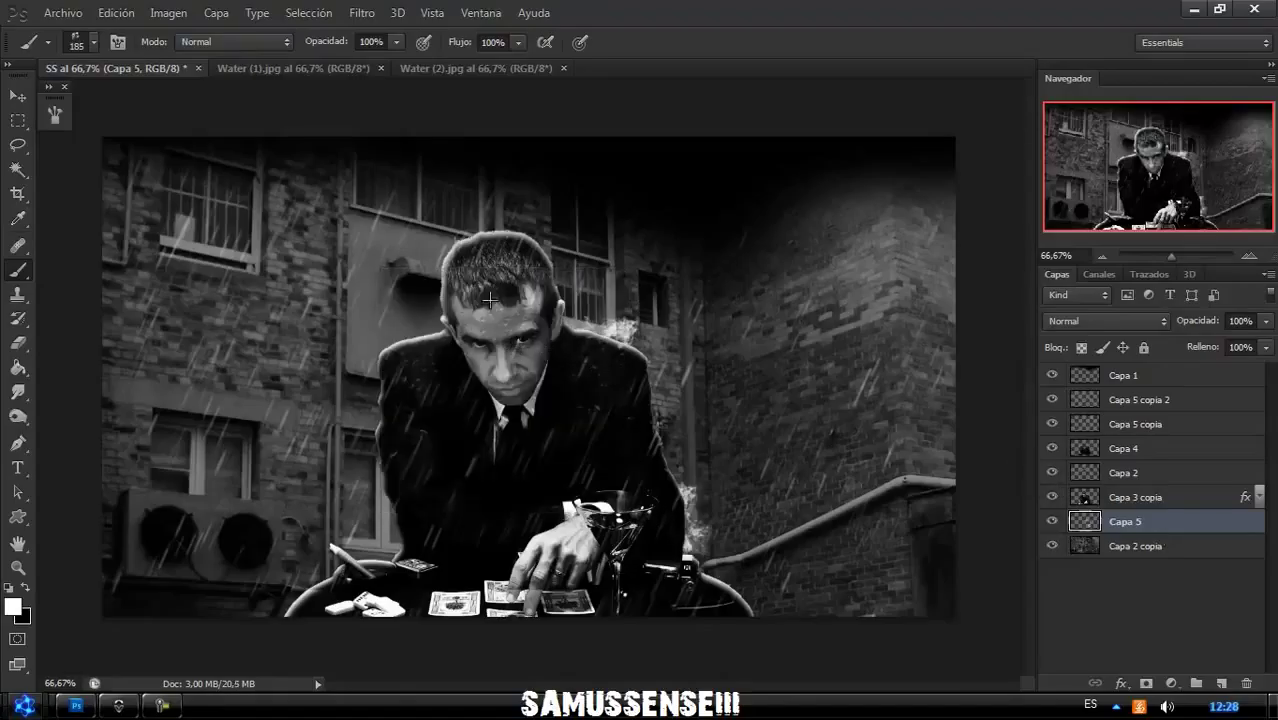
click(485, 245)
click(550, 275)
click(449, 390)
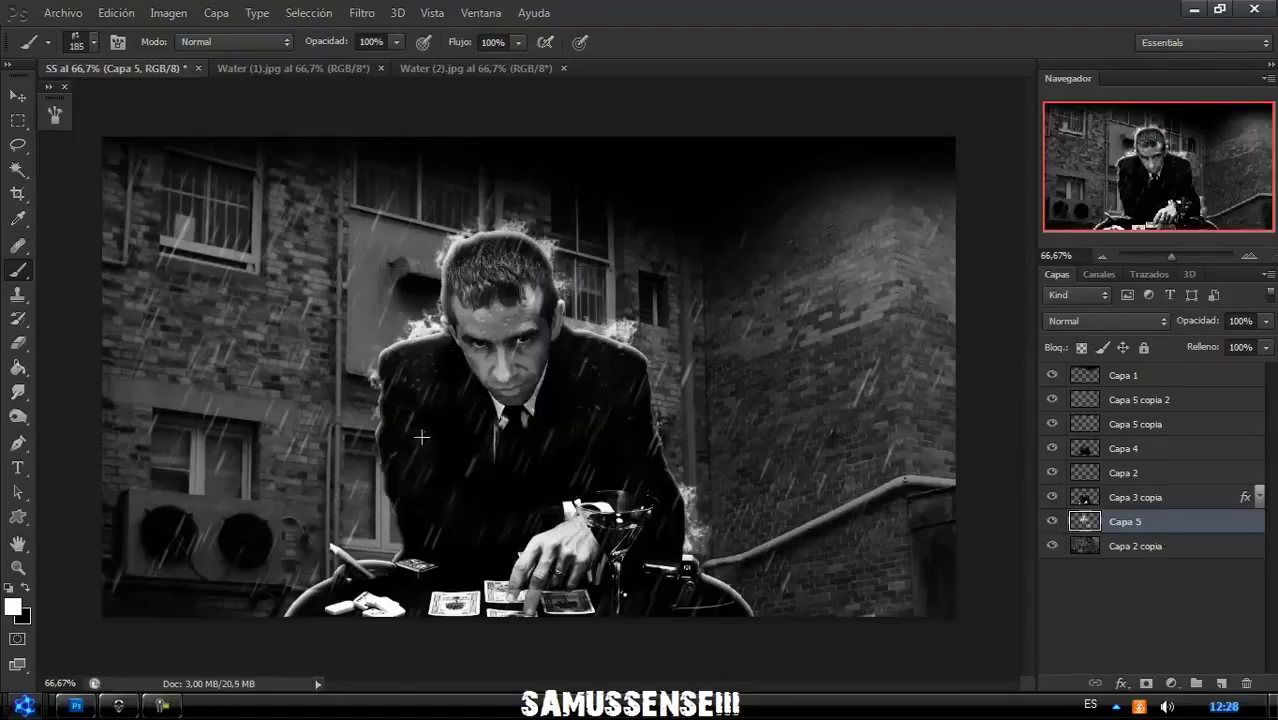
Switch splash brush and stamp splashes by the hair, left arm and lower-left table edge.
right_click(548, 505)
click(677, 496)
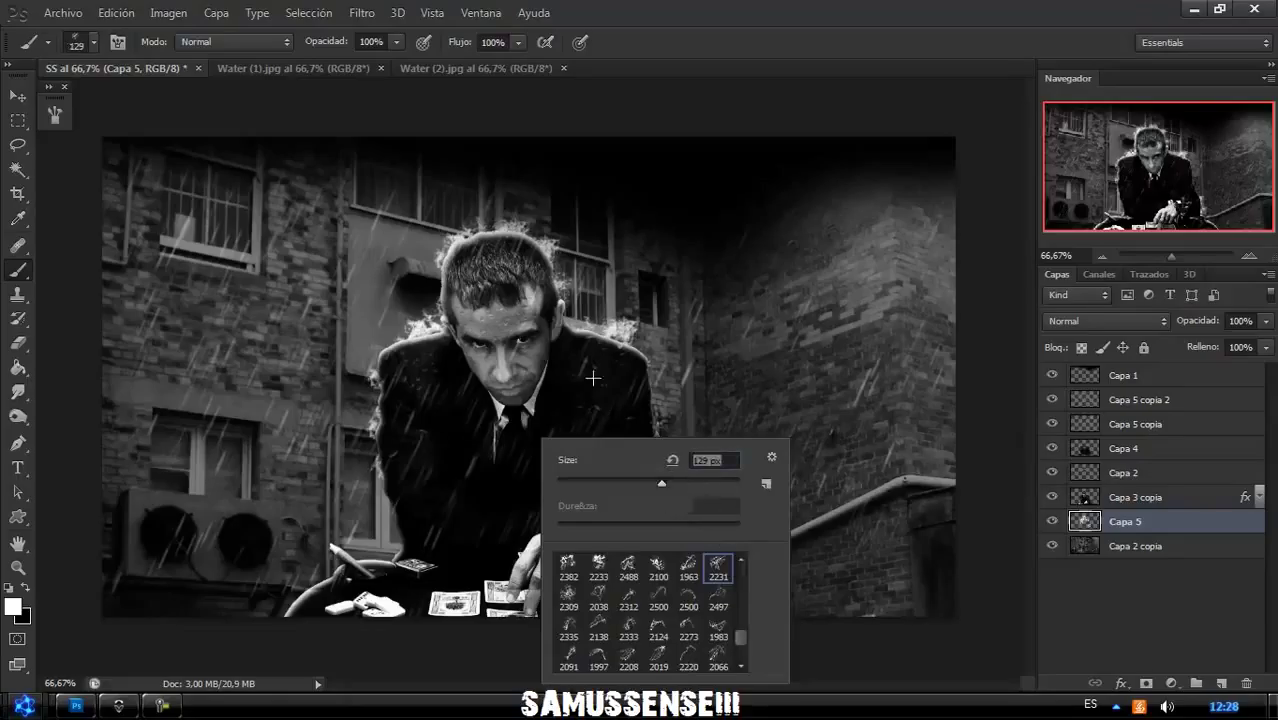
key(Return)
click(440, 262)
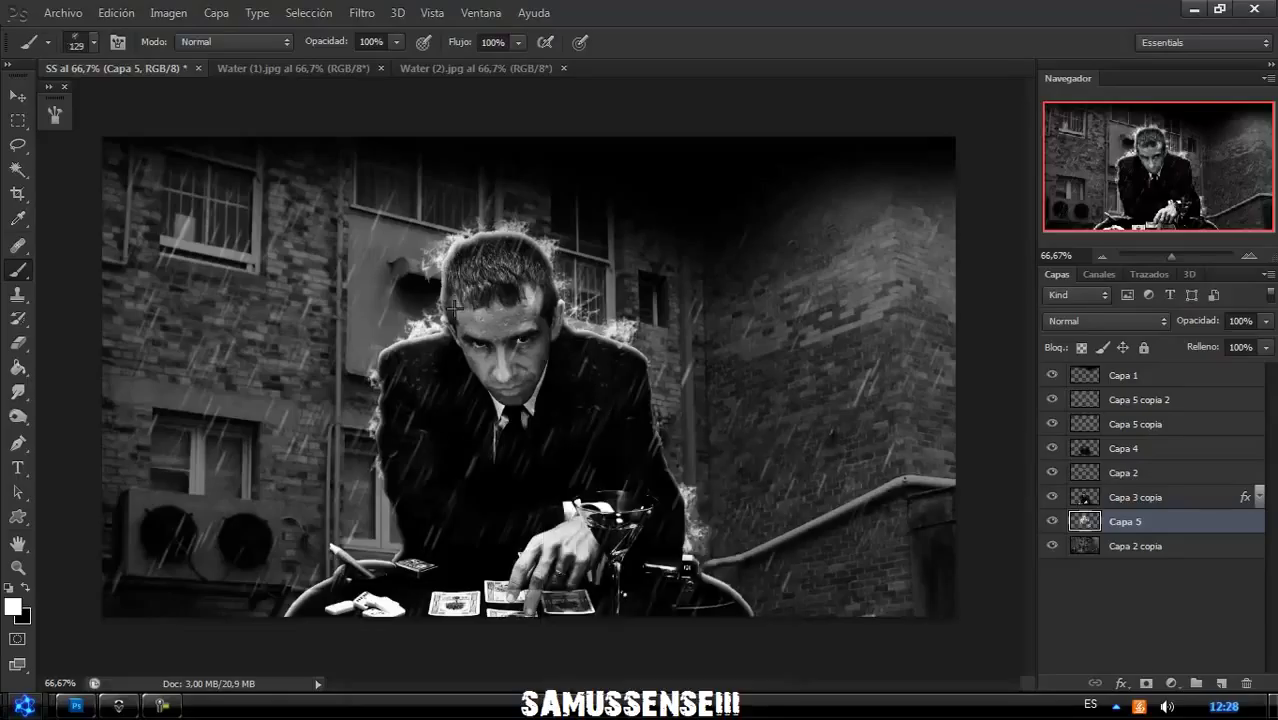
click(395, 525)
click(305, 595)
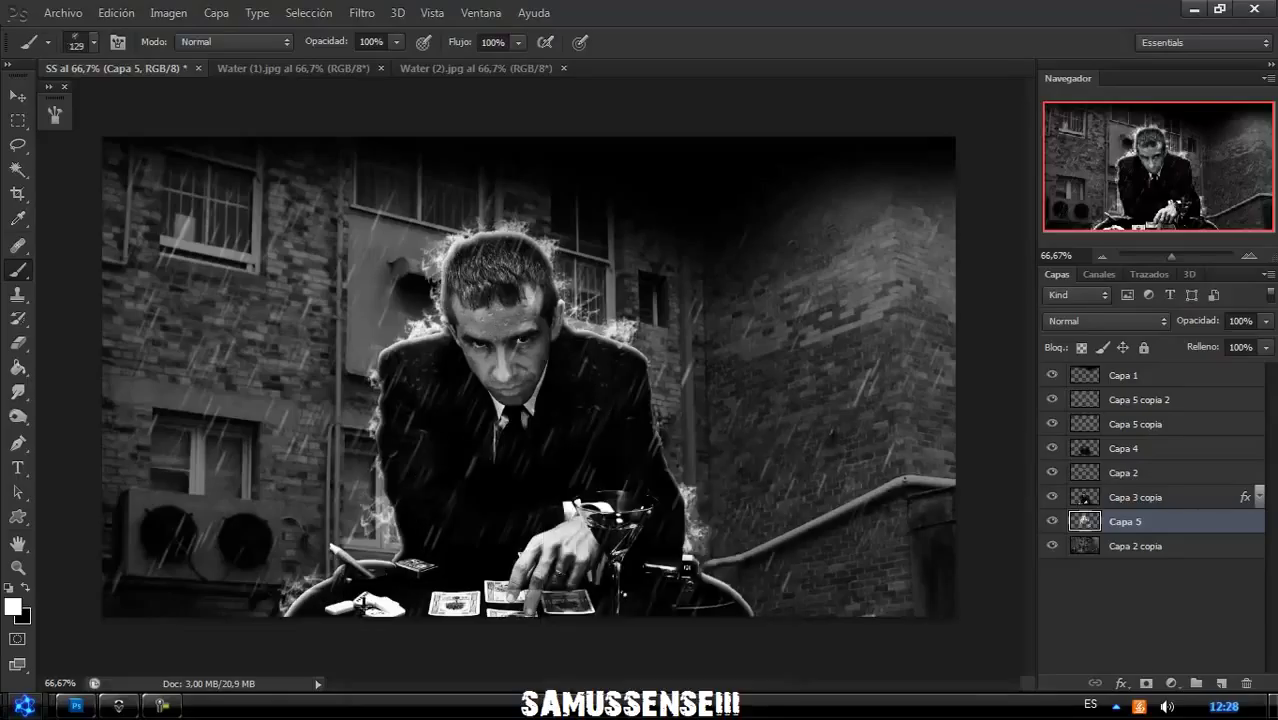
With another splash brush at 147 px, stamp splashes along the right shoulder, arm and left shoulder.
right_click(540, 299)
scroll(687, 400, up, 3)
click(628, 400)
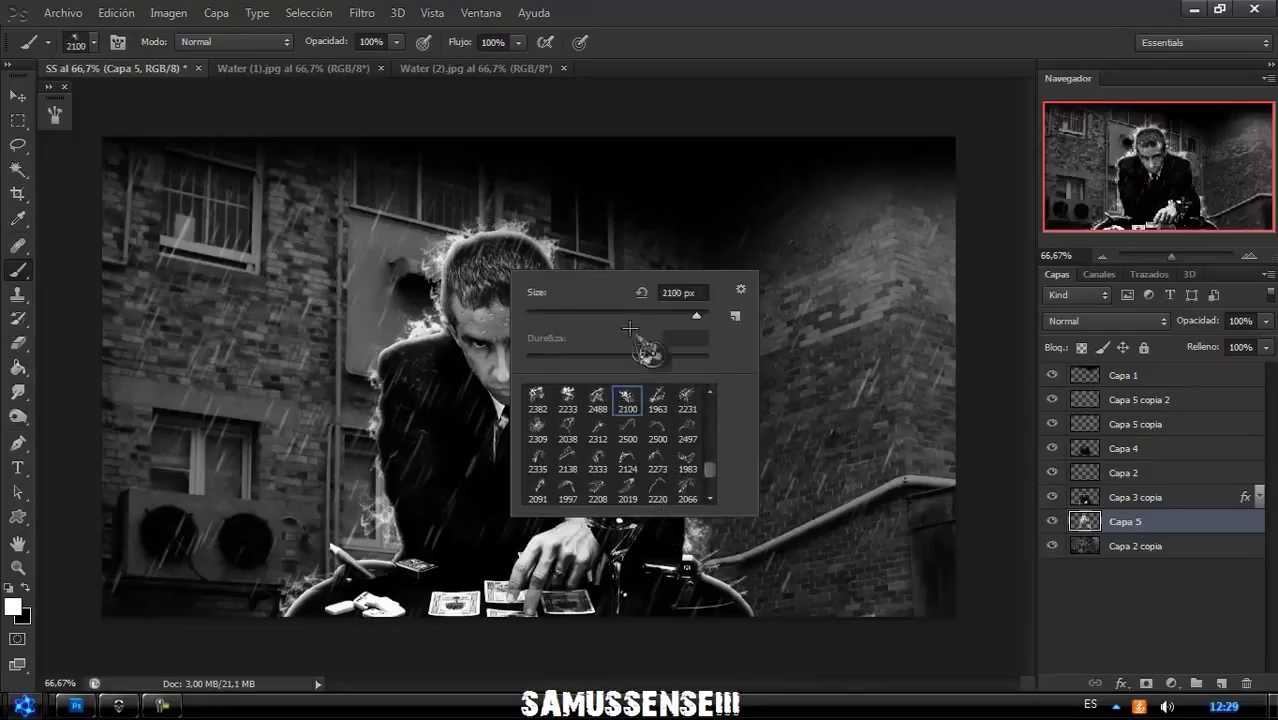
drag(650, 315, 633, 315)
key(Return)
click(645, 356)
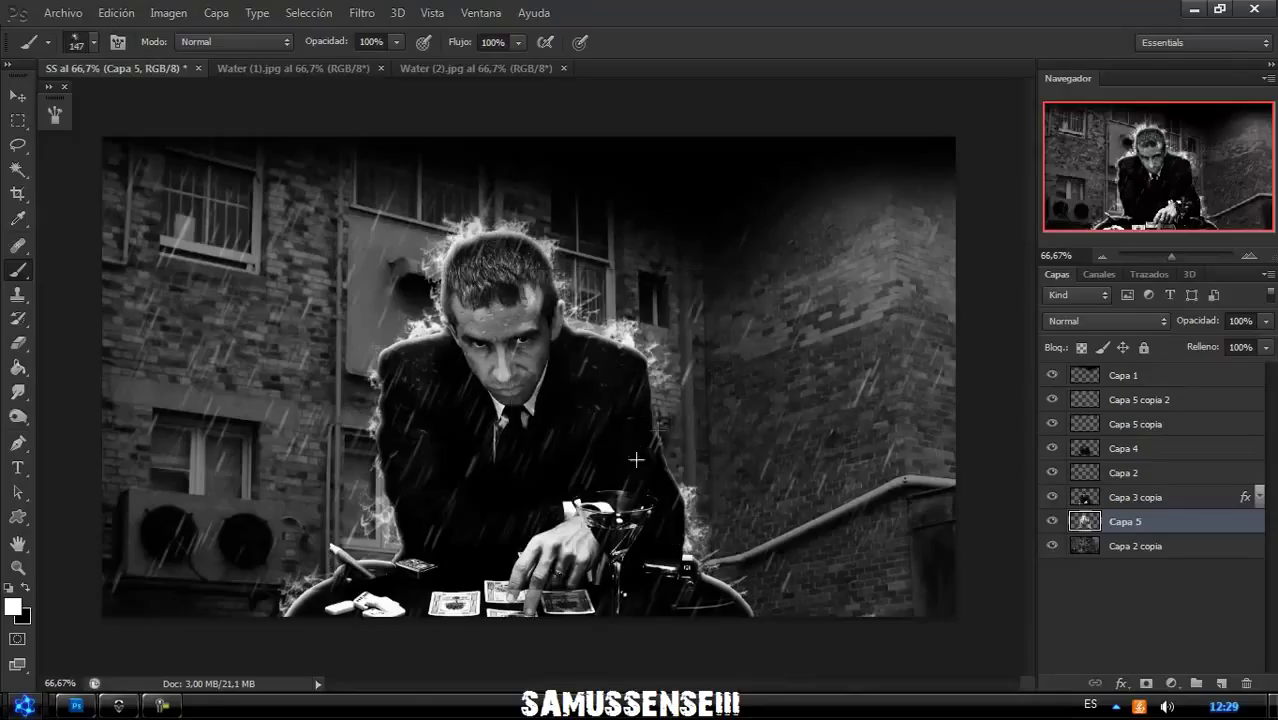
click(676, 435)
click(354, 386)
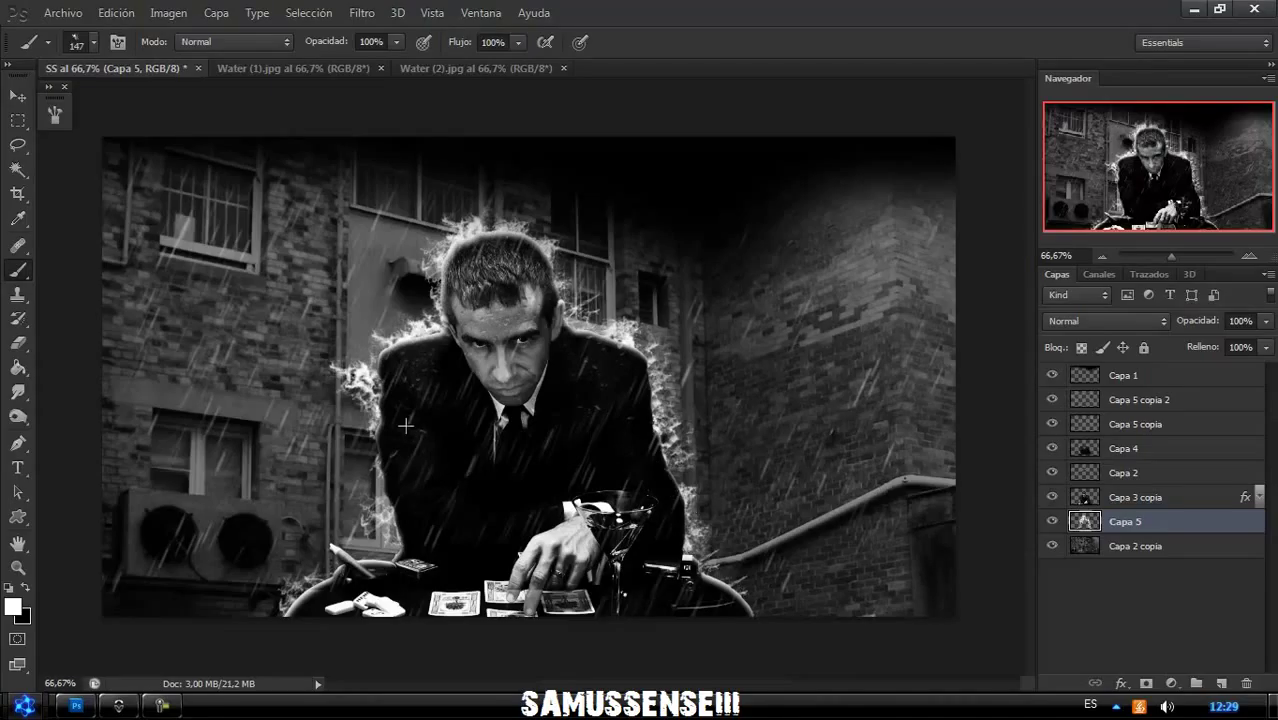
Add a new layer on top and fill it with Nubes clouds.
key(v)
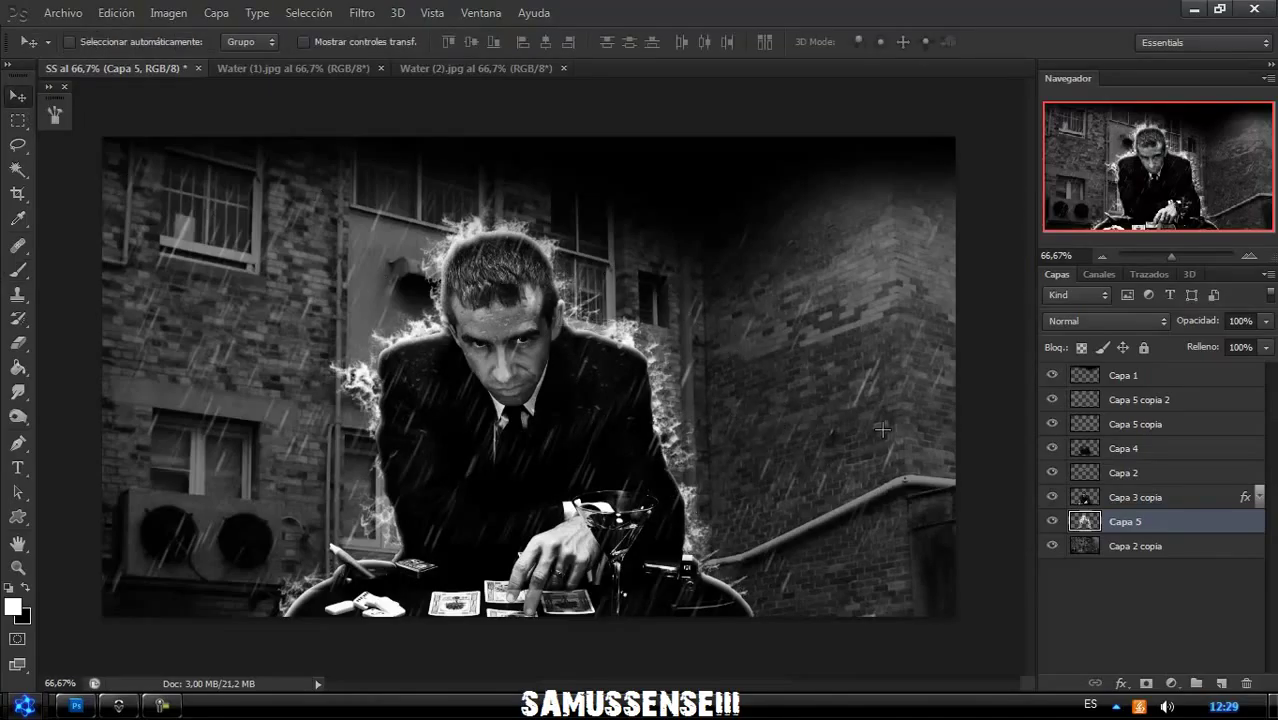
click(1115, 378)
click(1220, 683)
click(362, 12)
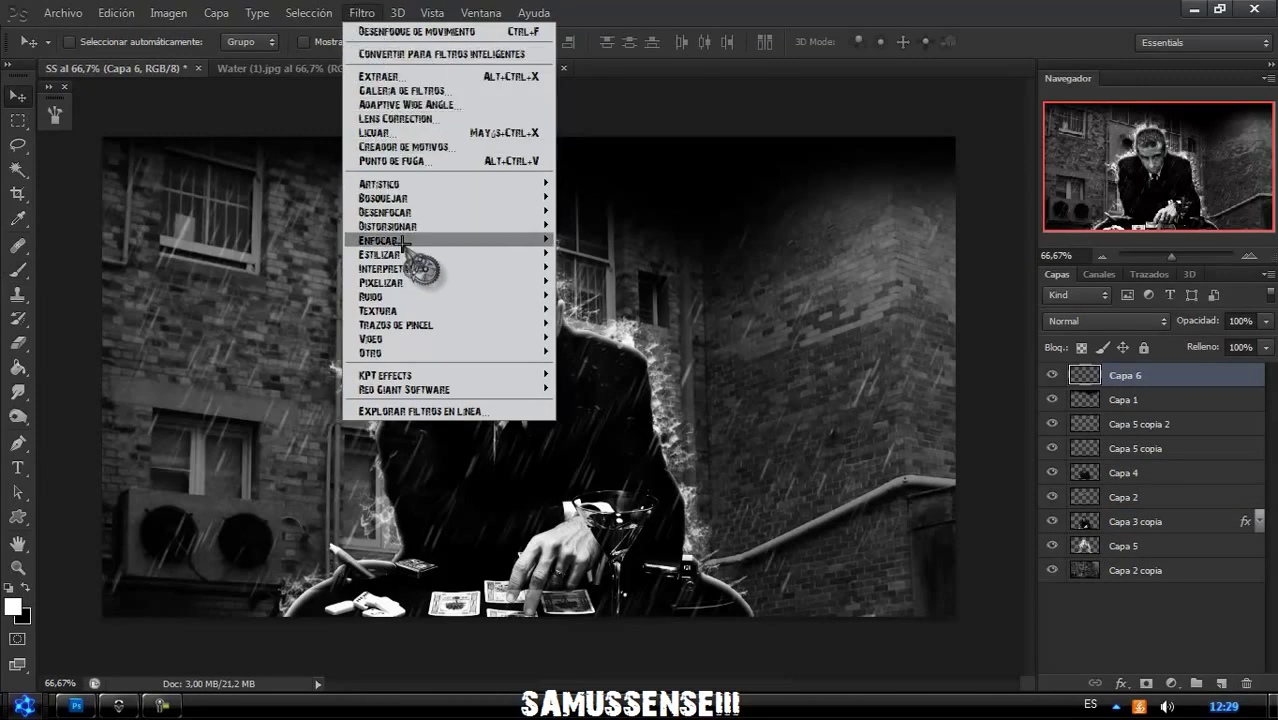
mouse_move(385, 268)
click(612, 323)
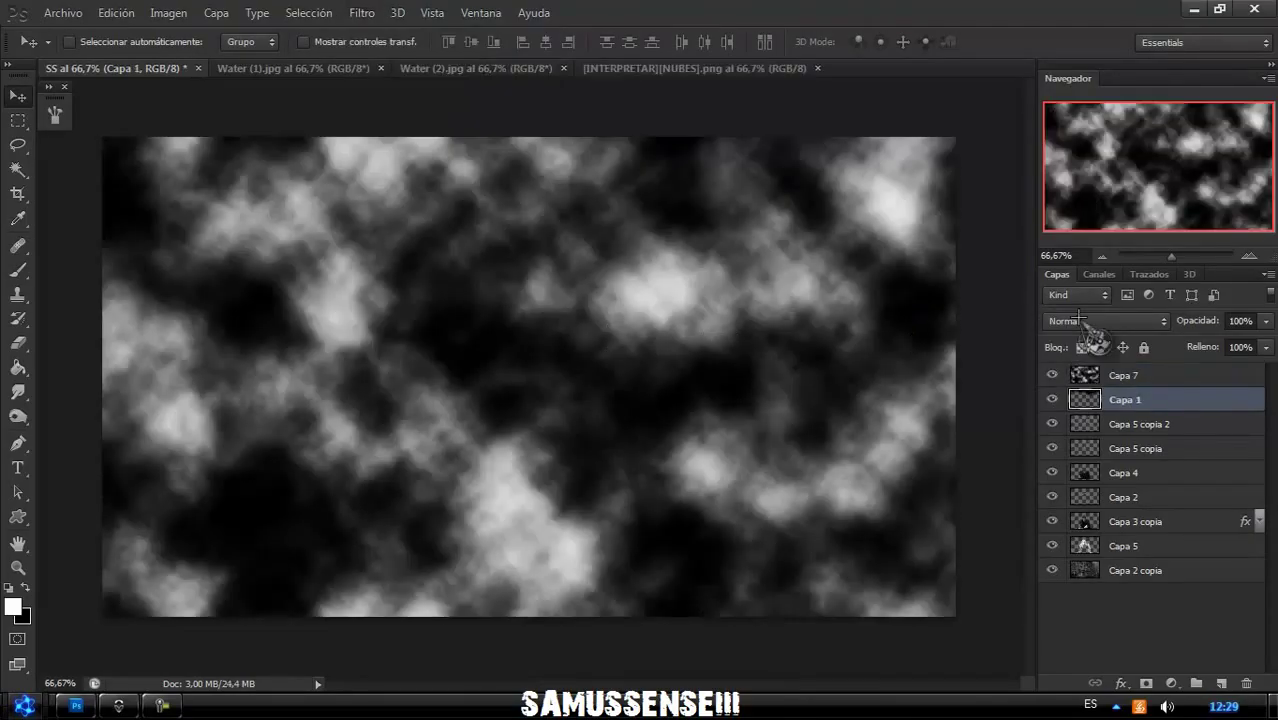
Set the cloud layer Capa 7 to Luz suave blend mode.
click(1105, 321)
click(1093, 254)
click(1118, 374)
click(1105, 321)
click(1093, 254)
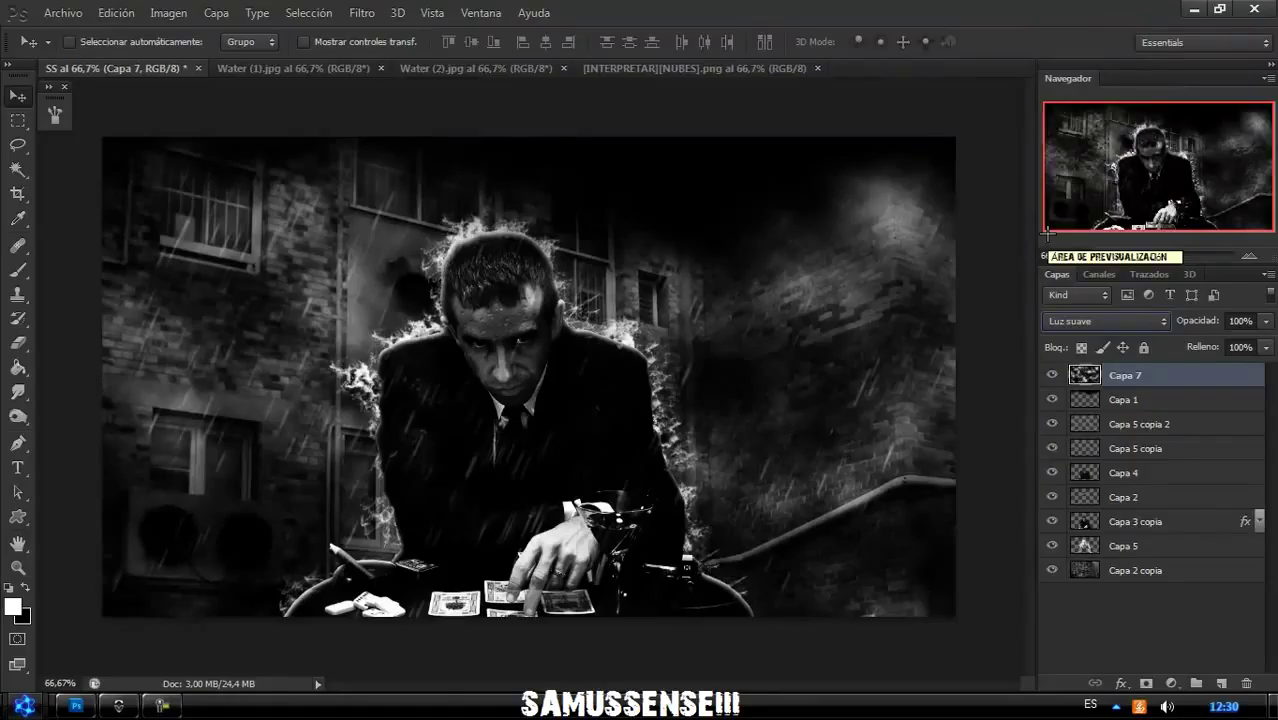
Move Capa 3 copia, Capa 4 and Capa 2 above the cloud layer.
click(1116, 518)
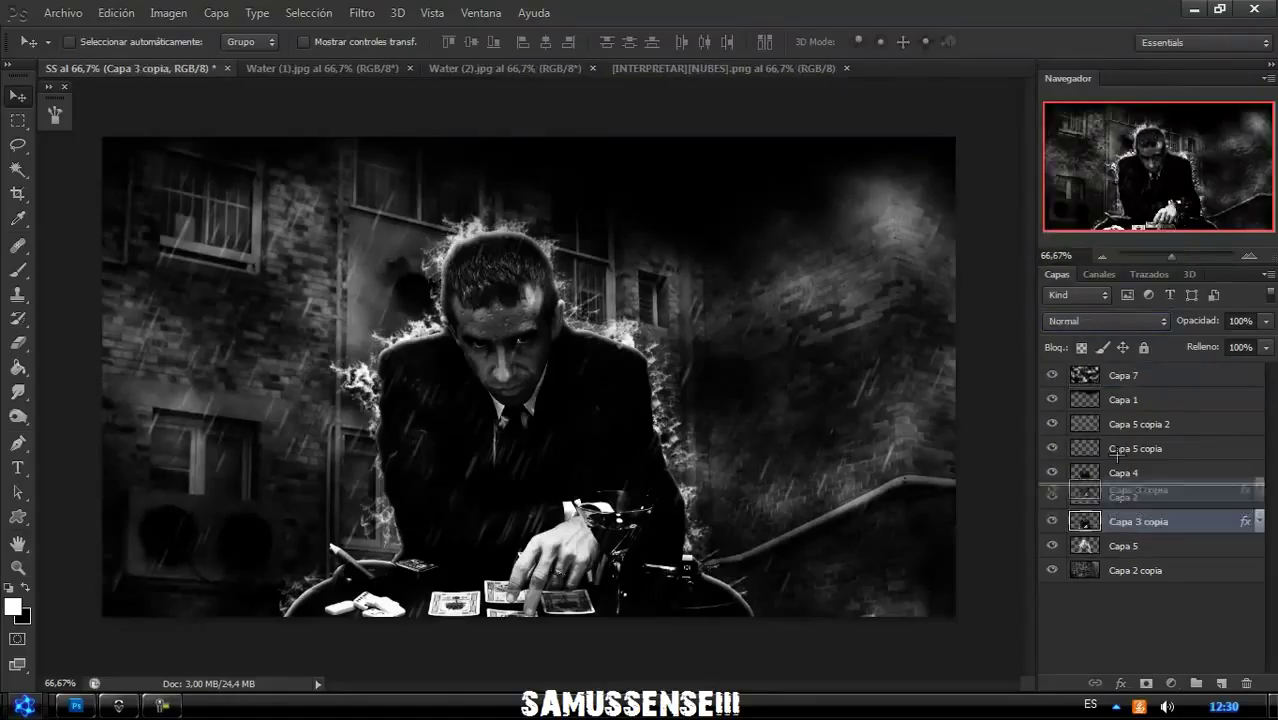
drag(1118, 512, 1117, 366)
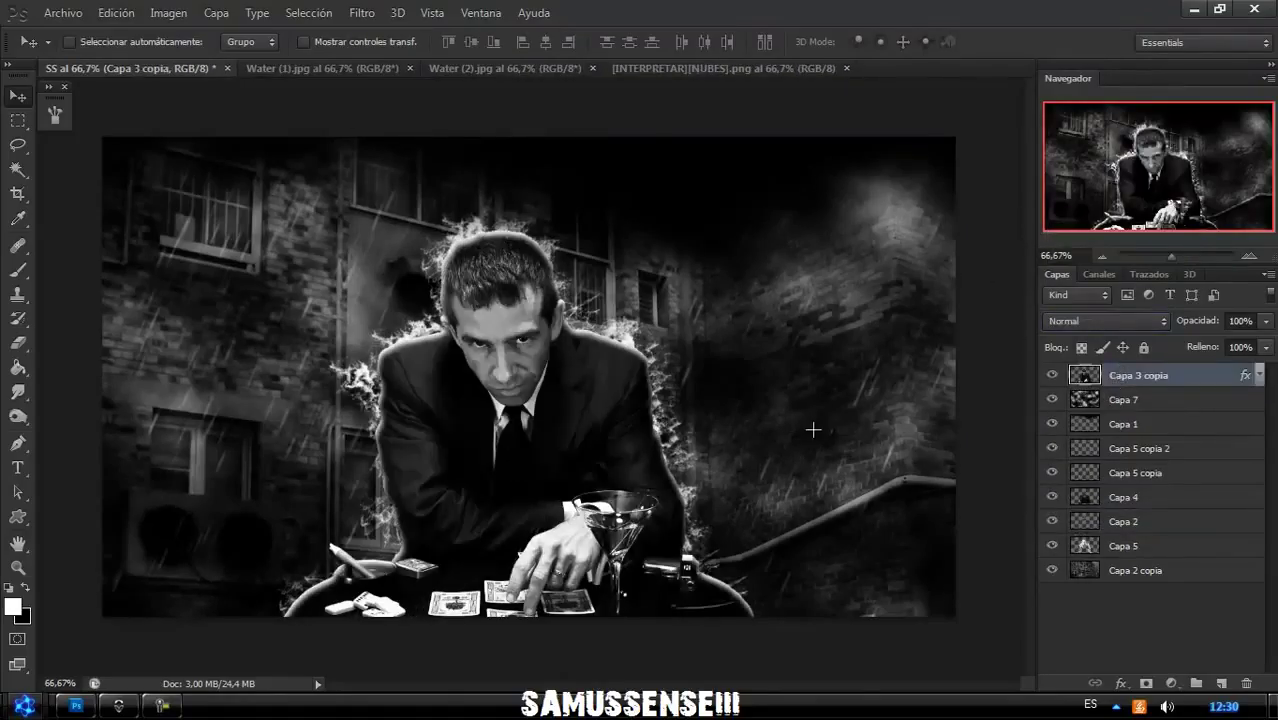
click(1116, 497)
shift+click(1116, 521)
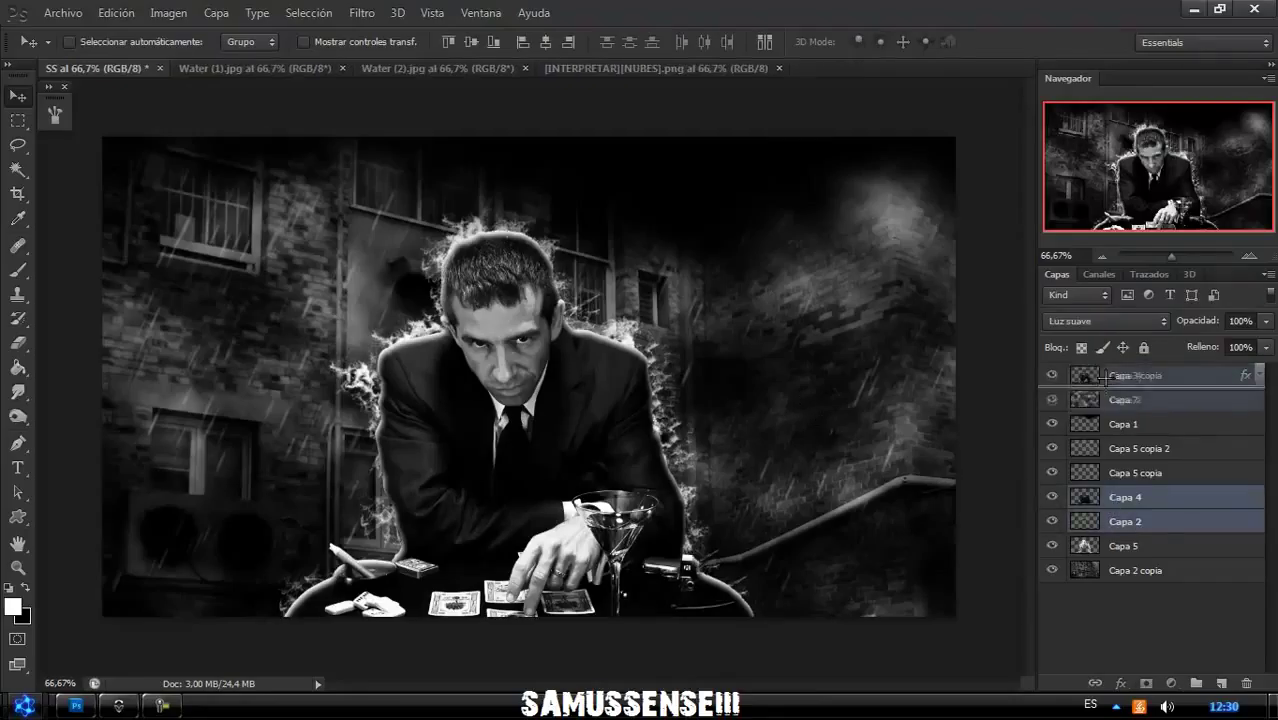
drag(1116, 510, 1117, 366)
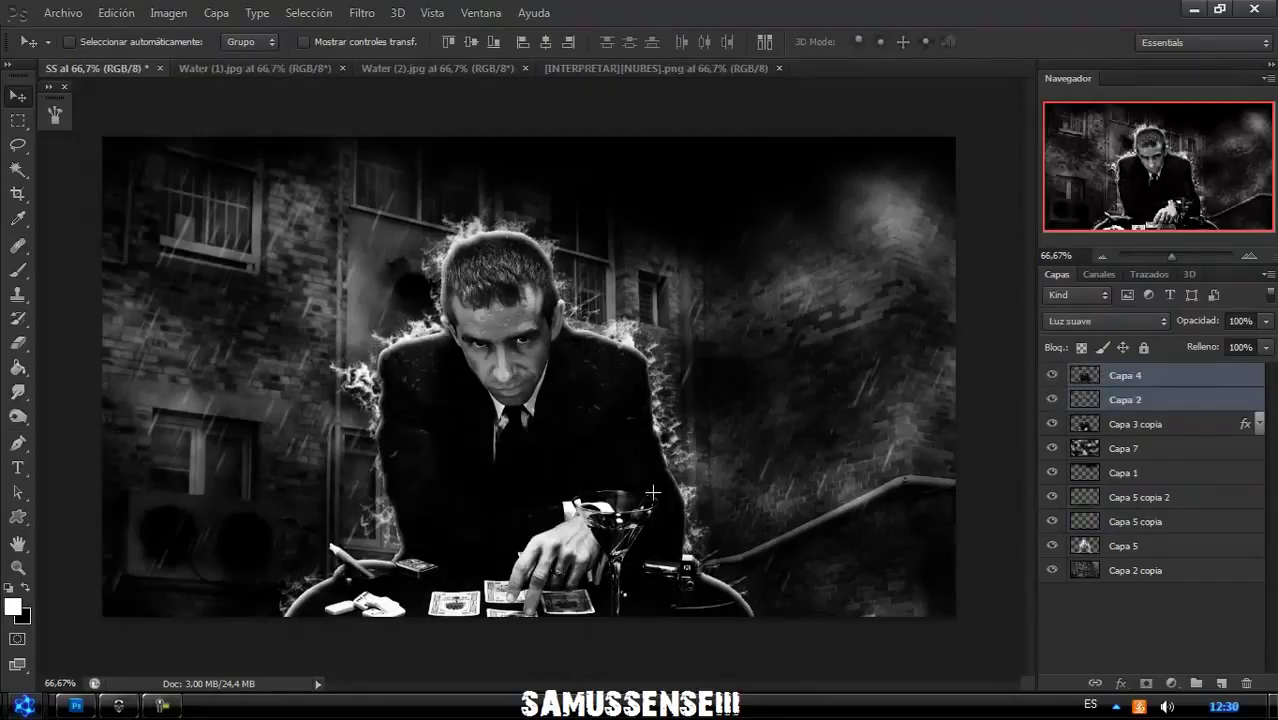